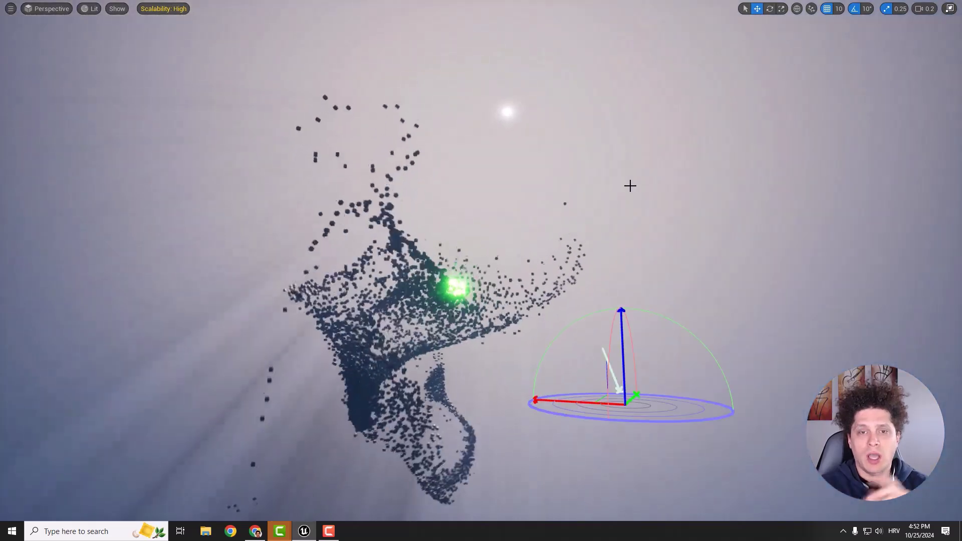
# - Swing the directional light around the particle swarm to preview it under different sun angles
pyautogui.hotkey('ctrl', 'l')
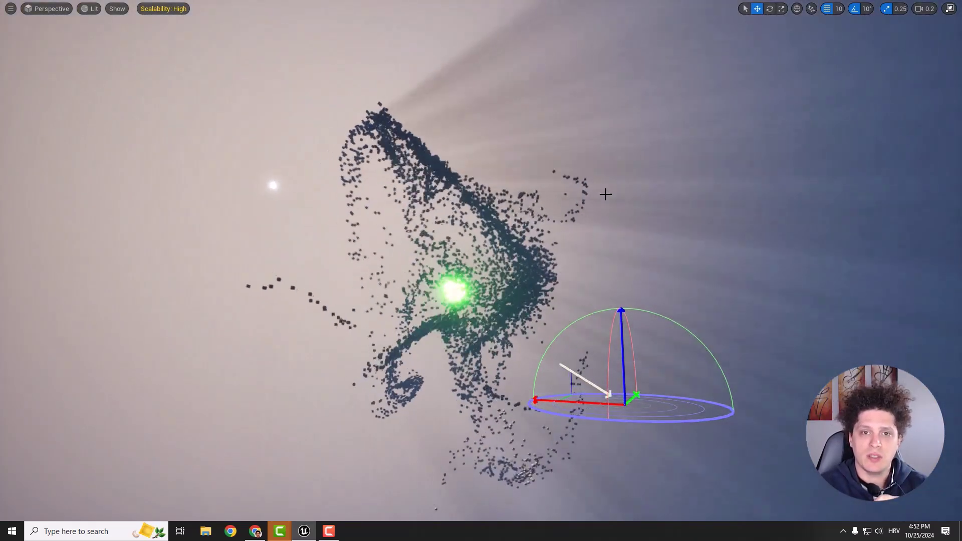
pyautogui.hotkey('ctrl', 'l')
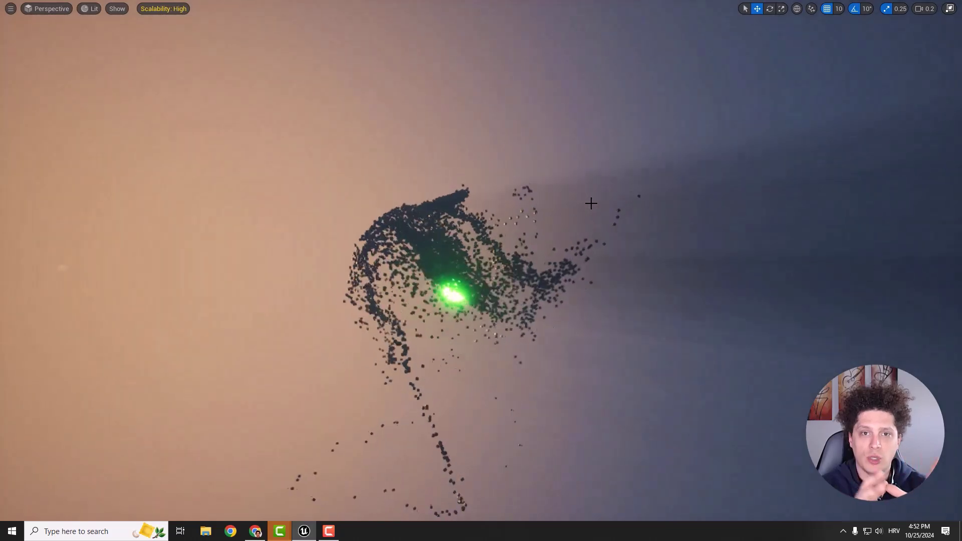
pyautogui.hotkey('ctrl', 'l')
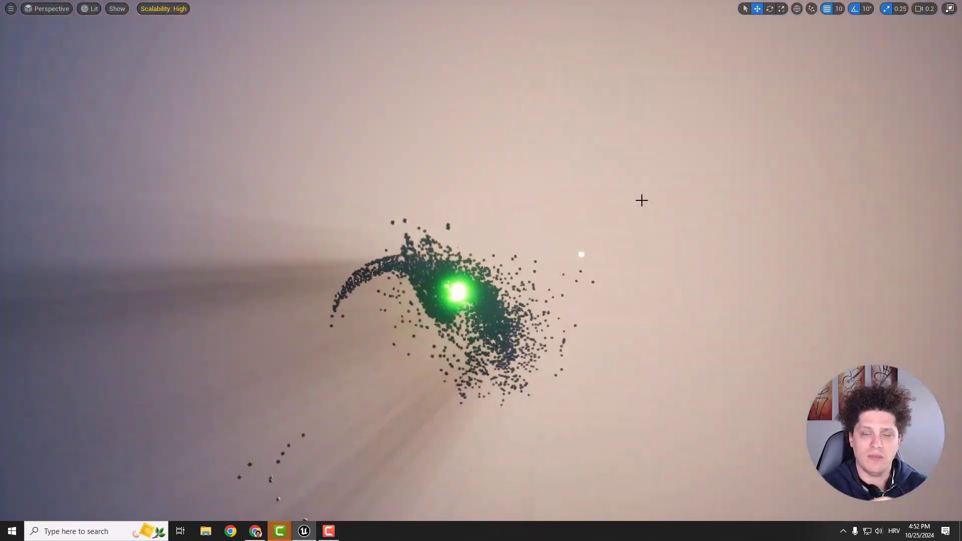
pyautogui.hotkey('ctrl', 'l')
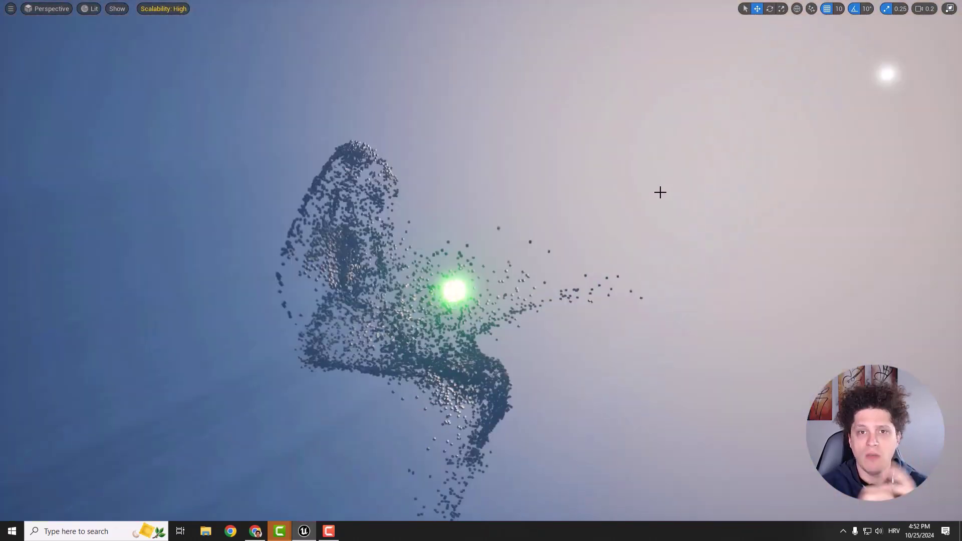
pyautogui.hotkey('ctrl', 'l')
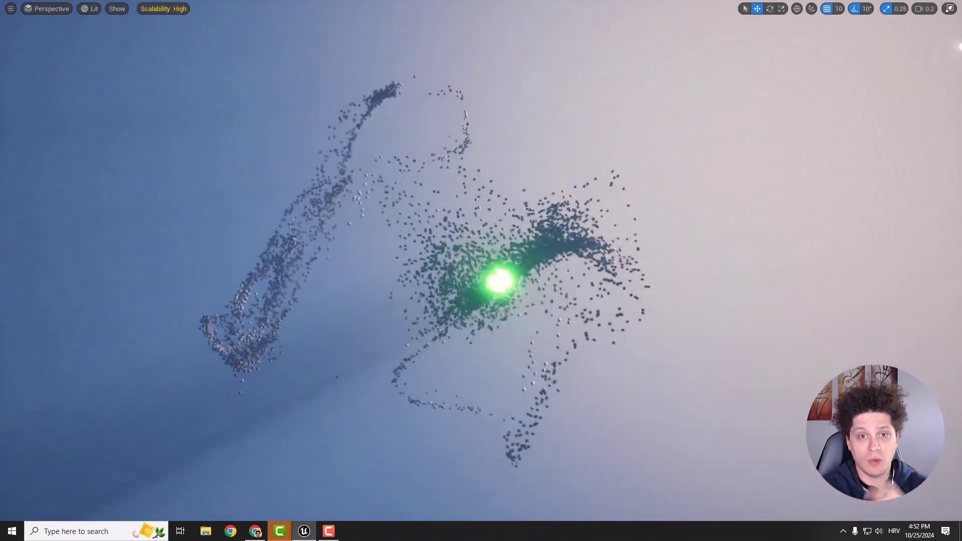
# - Fly the camera around and through the particle swarm with its green glowing sphere, and exit the fullscreen viewport
pyautogui.scroll(1, 481, 271)
pyautogui.moveTo(481, 271); pyautogui.dragTo(485, 271, button='right')
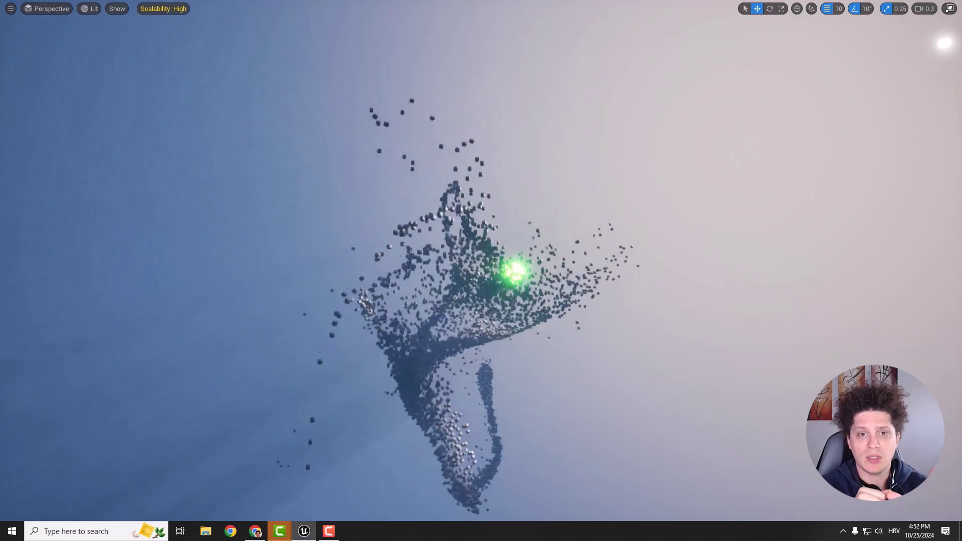
pyautogui.moveTo(481, 271); pyautogui.dragTo(496, 282, button='right')
pyautogui.scroll(2, 496, 283)
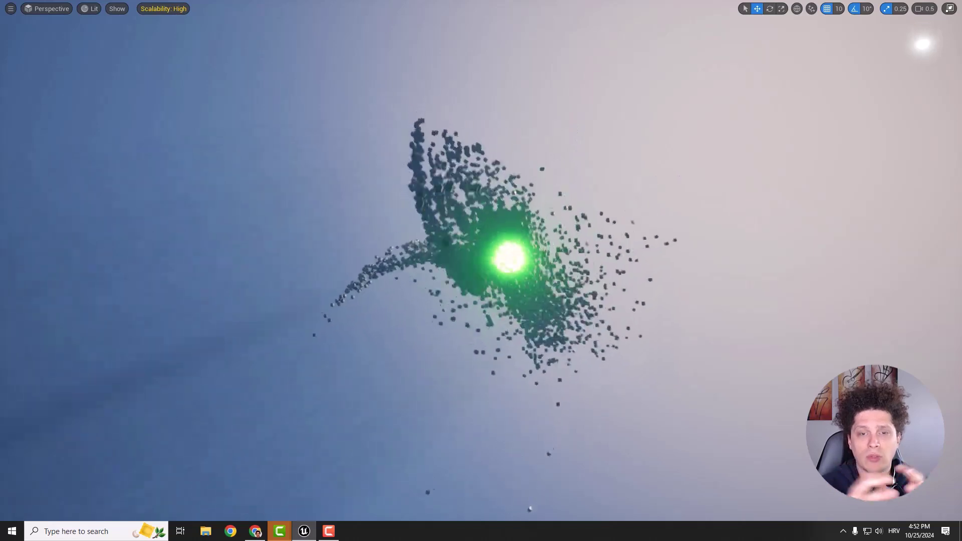
pyautogui.moveTo(497, 282); pyautogui.dragTo(540, 252, button='right')
pyautogui.press('w')
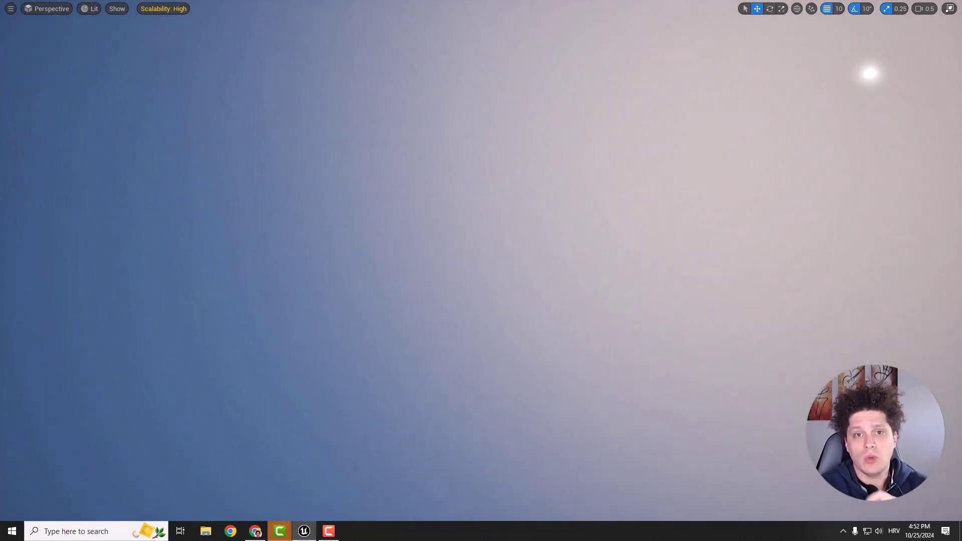
pyautogui.press('F11')
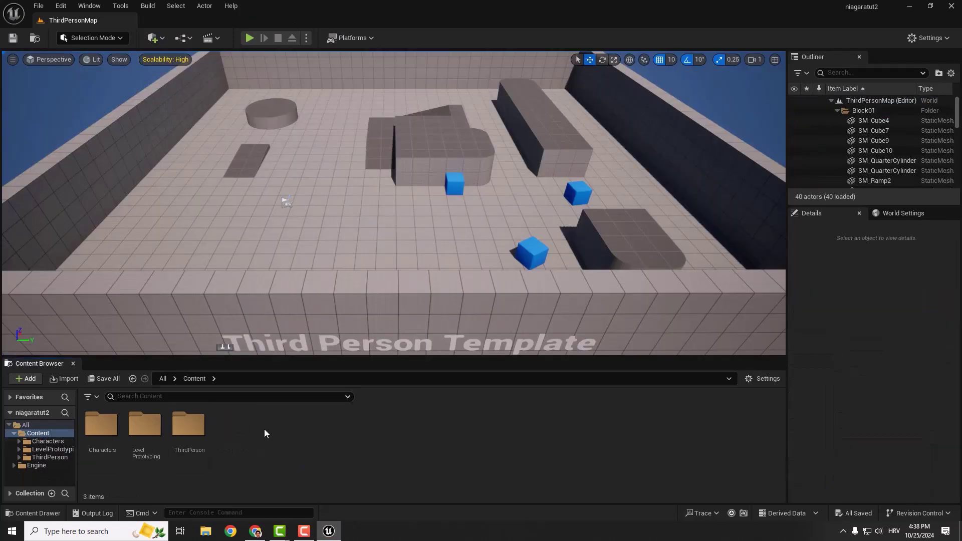
# - Create a Niagara System in the Content folder from the HangingParticulates emitter, keeping the default name
pyautogui.rightClick(265, 433)
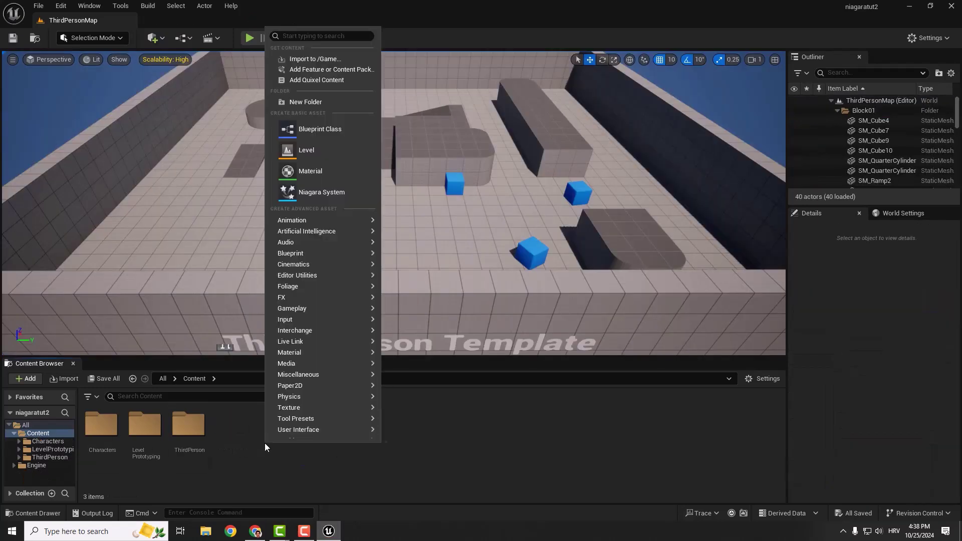
pyautogui.click(308, 194)
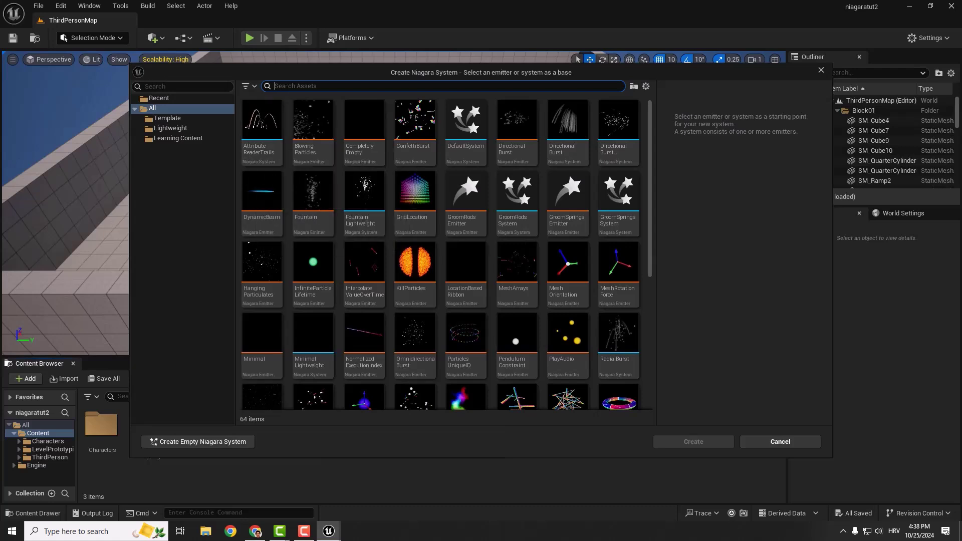
pyautogui.write('hanging')
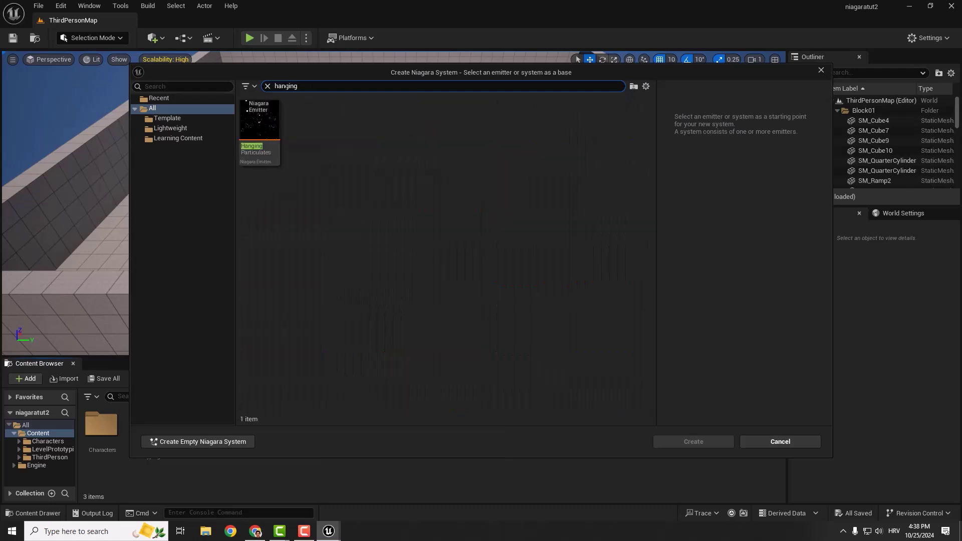
pyautogui.click(253, 126)
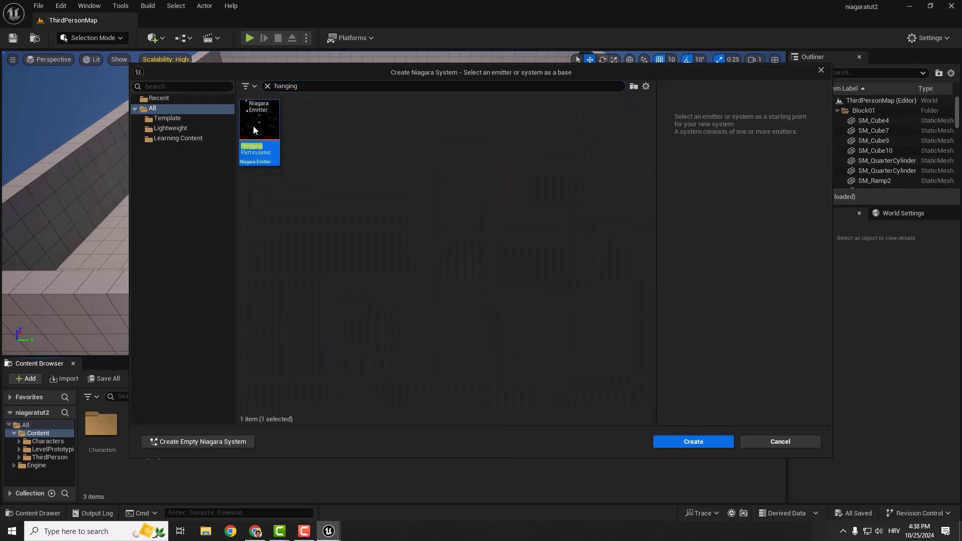
pyautogui.click(687, 442)
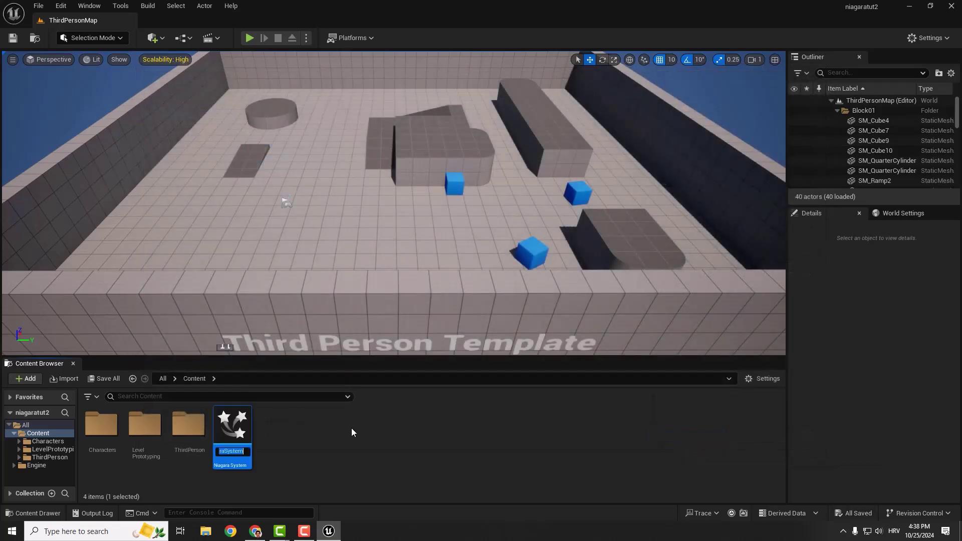
pyautogui.press('Return')
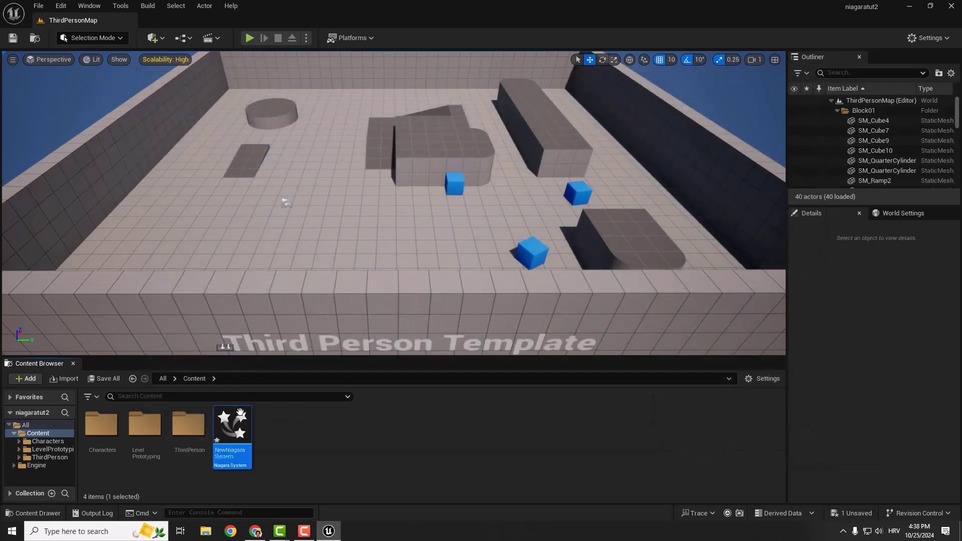
# - Open the new Niagara system and set its HangingParticulates emitter to GPUCompute Sim with Fixed bounds mode
pyautogui.moveTo(232, 420); pyautogui.dragTo(286, 202)
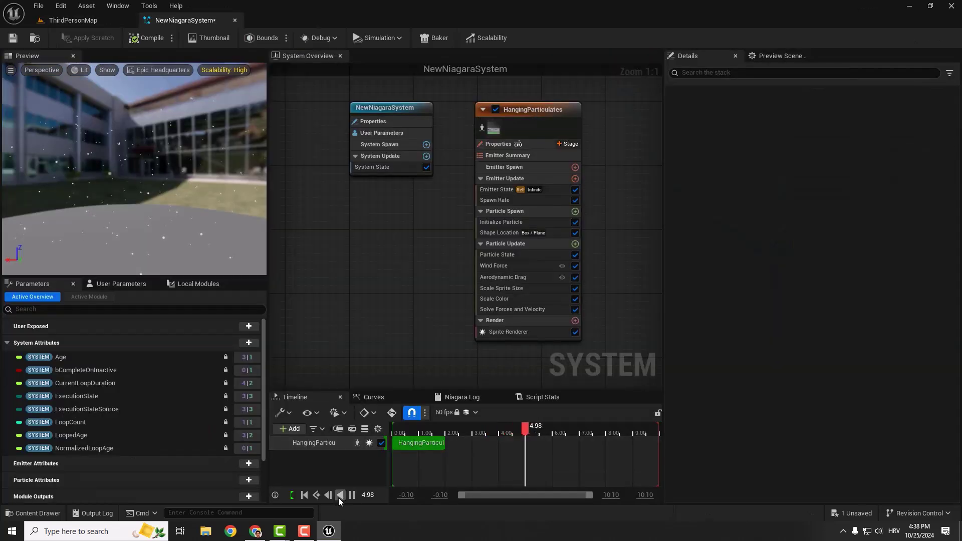
pyautogui.click(352, 497)
pyautogui.click(516, 113)
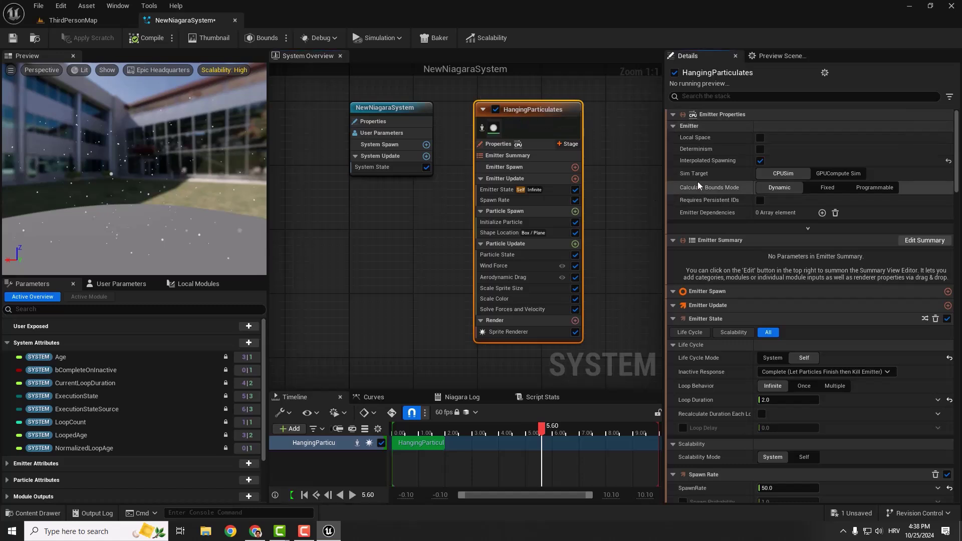
pyautogui.click(839, 175)
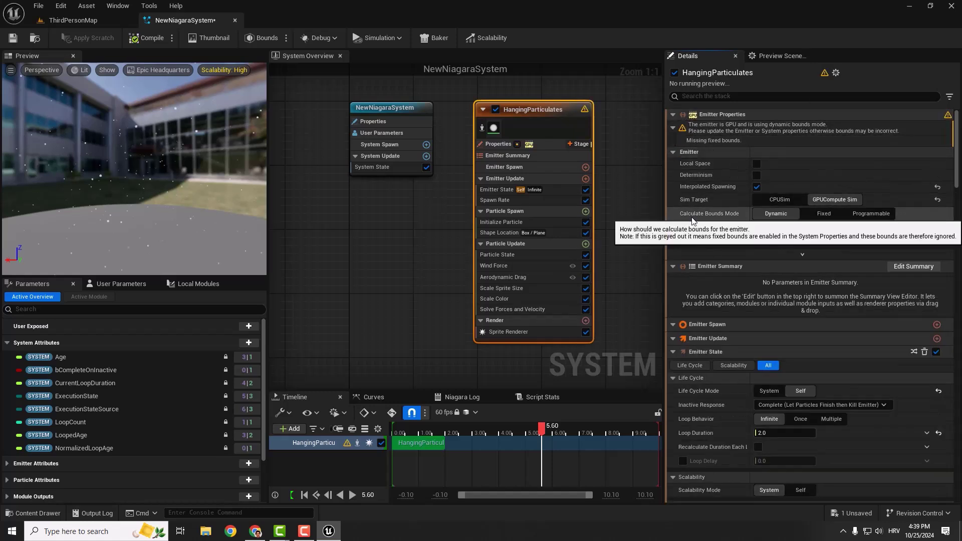
pyautogui.click(822, 216)
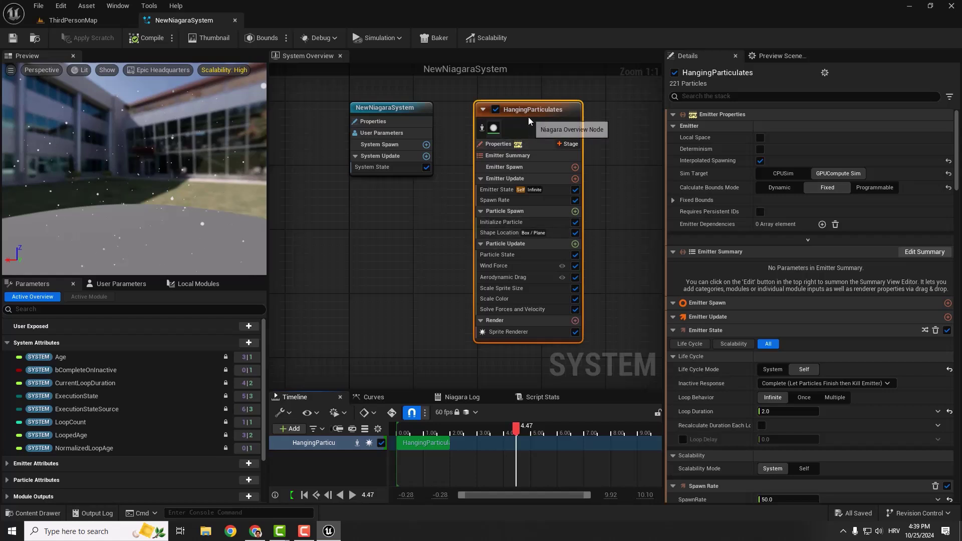
# - Delete the Sprite Renderer from the HangingParticulates emitter
pyautogui.click(521, 332)
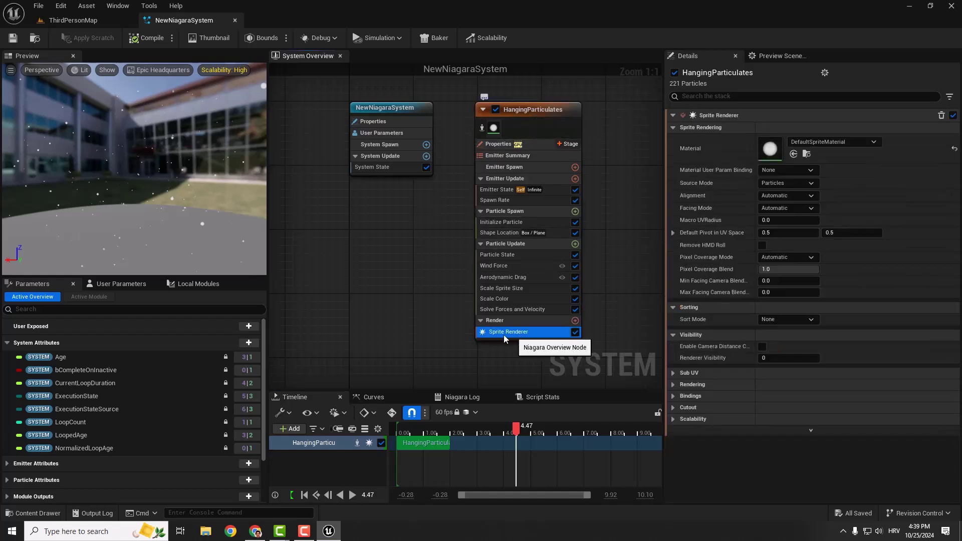
pyautogui.click(576, 333)
pyautogui.click(576, 333)
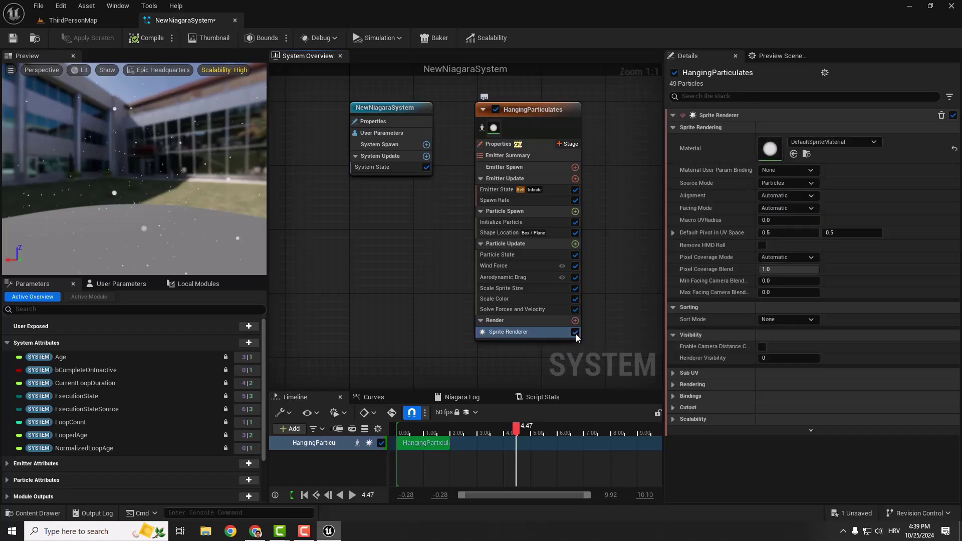
pyautogui.moveTo(489, 428); pyautogui.dragTo(386, 435)
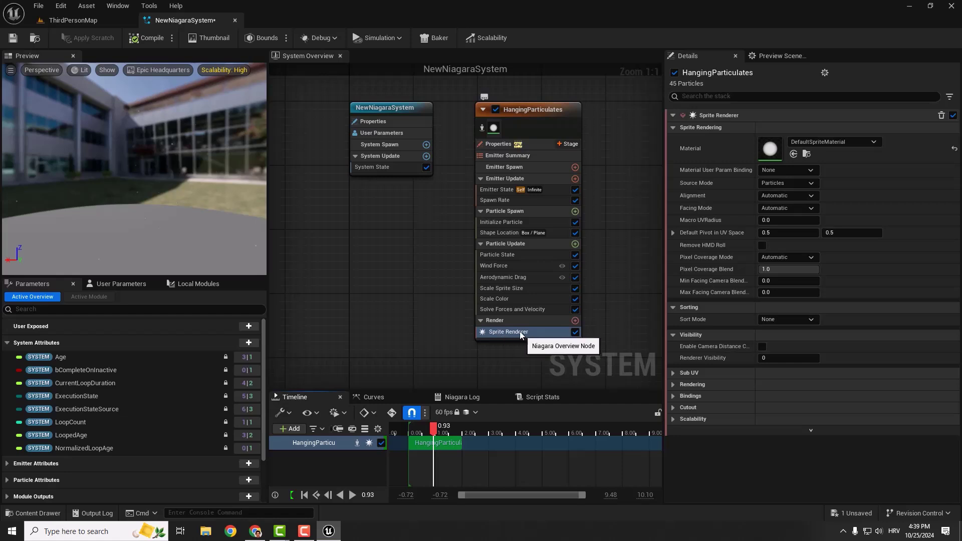
pyautogui.press('Delete')
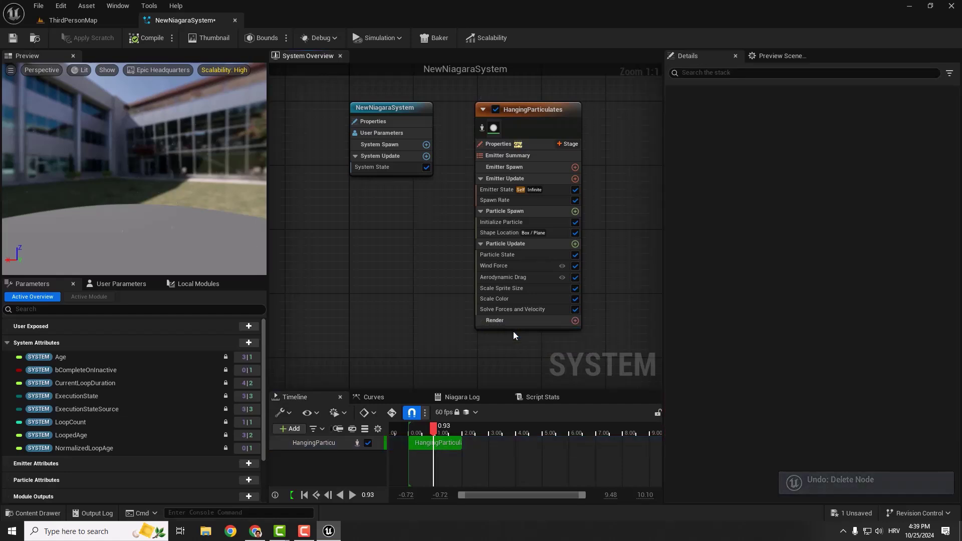
# - Add a Mesh Renderer to the HangingParticulates emitter's Render group and scrub the timeline to preview it
pyautogui.click(576, 321)
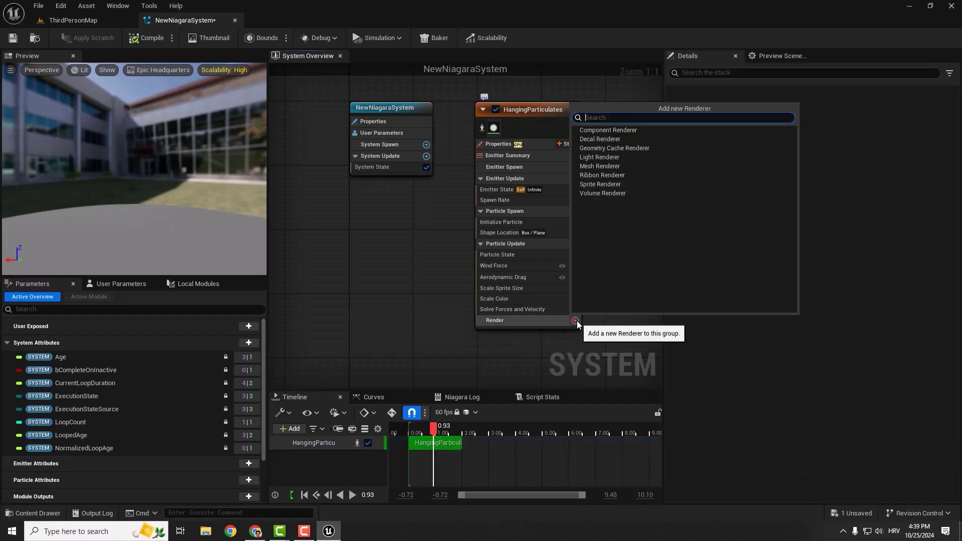
pyautogui.write('mesh')
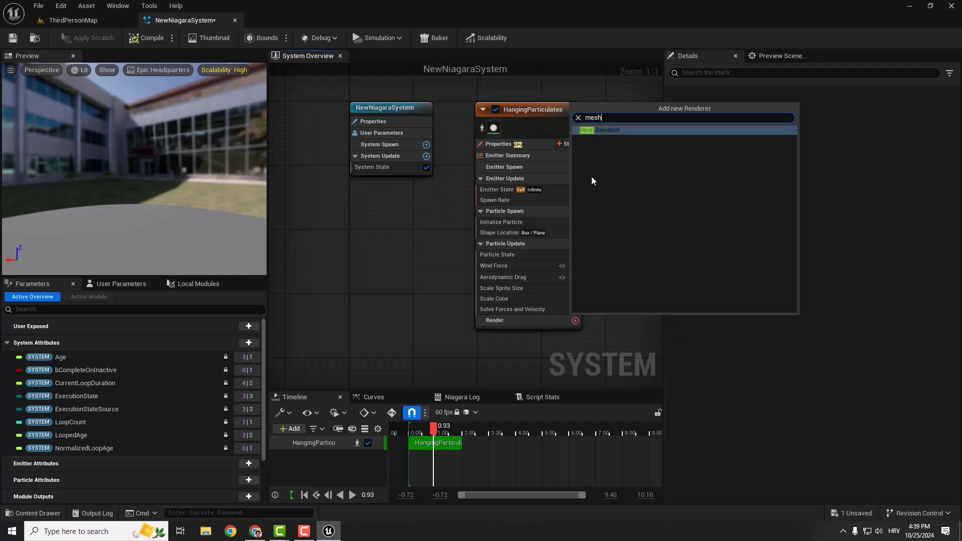
pyautogui.click(592, 131)
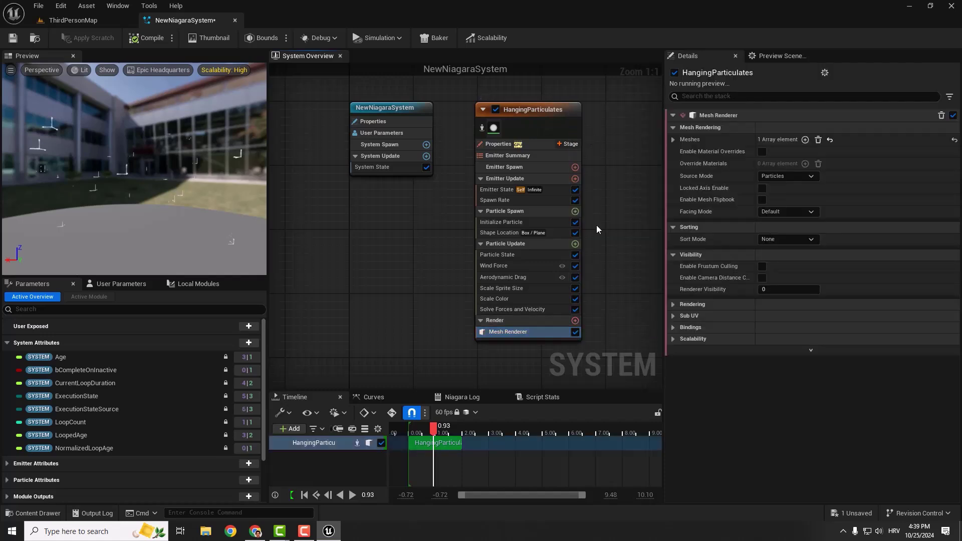
pyautogui.moveTo(434, 435); pyautogui.dragTo(421, 434)
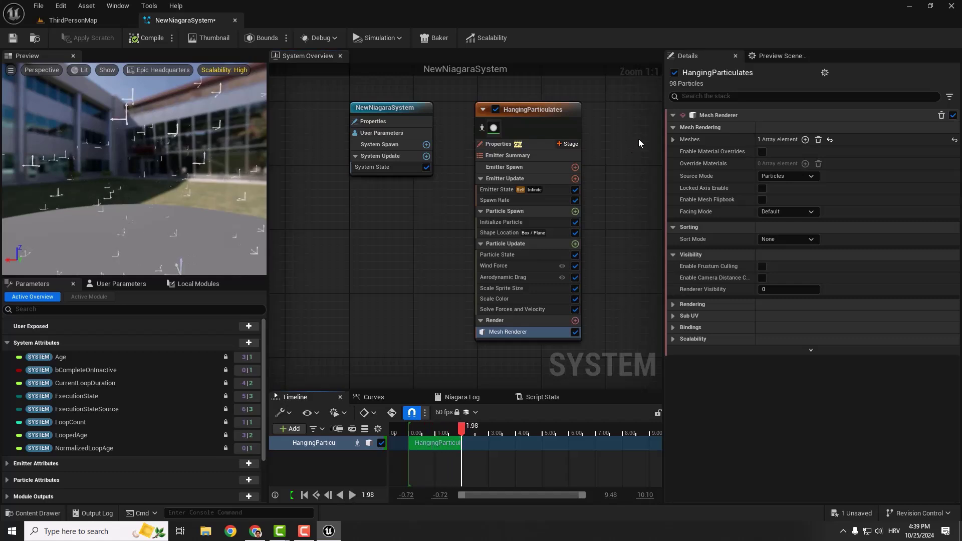
# - Set the Mesh Renderer's first mesh to SM_ChamferCube and play the preview briefly
pyautogui.click(674, 140)
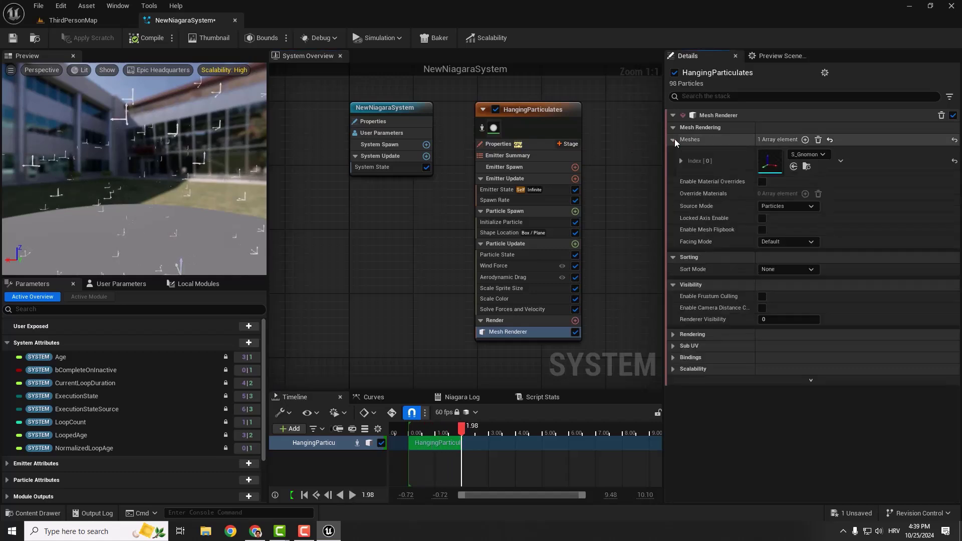
pyautogui.click(674, 140)
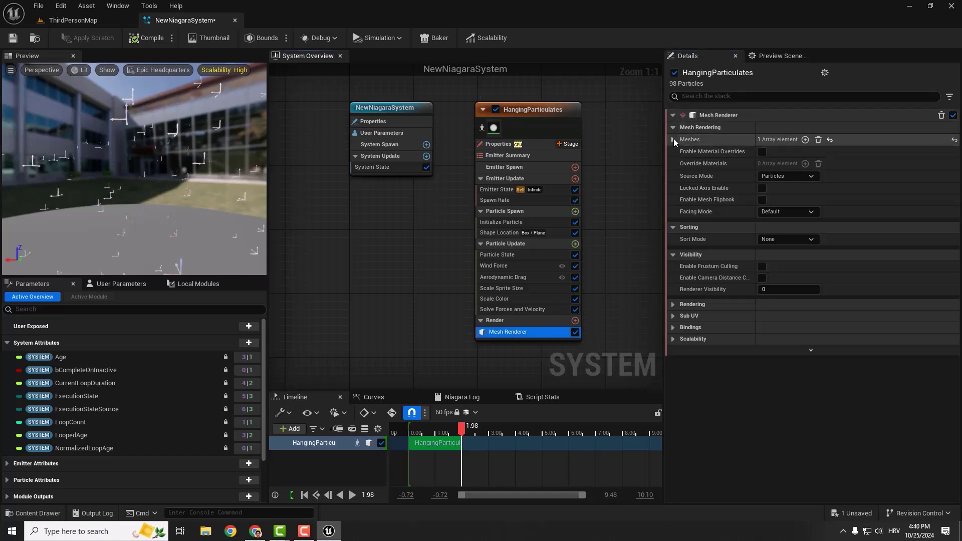
pyautogui.click(674, 139)
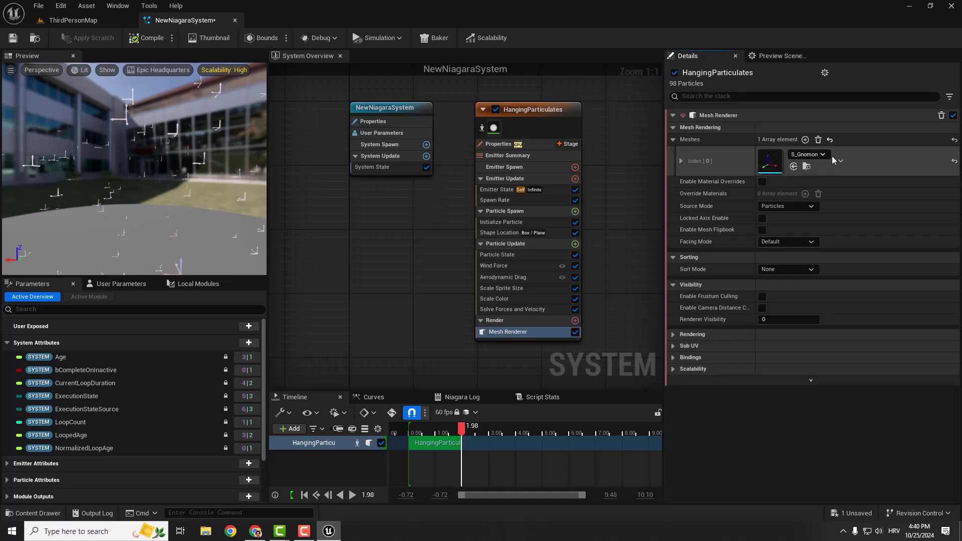
pyautogui.click(826, 155)
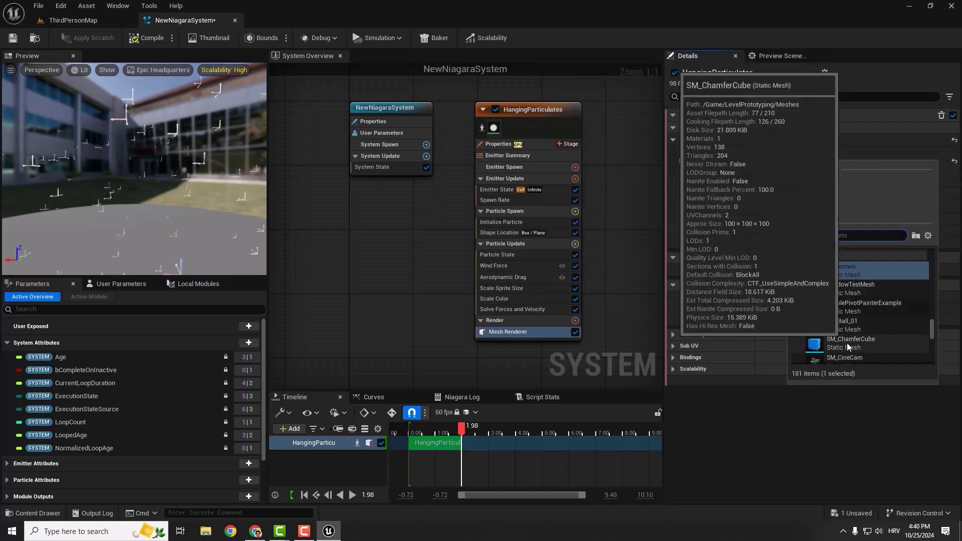
pyautogui.click(864, 345)
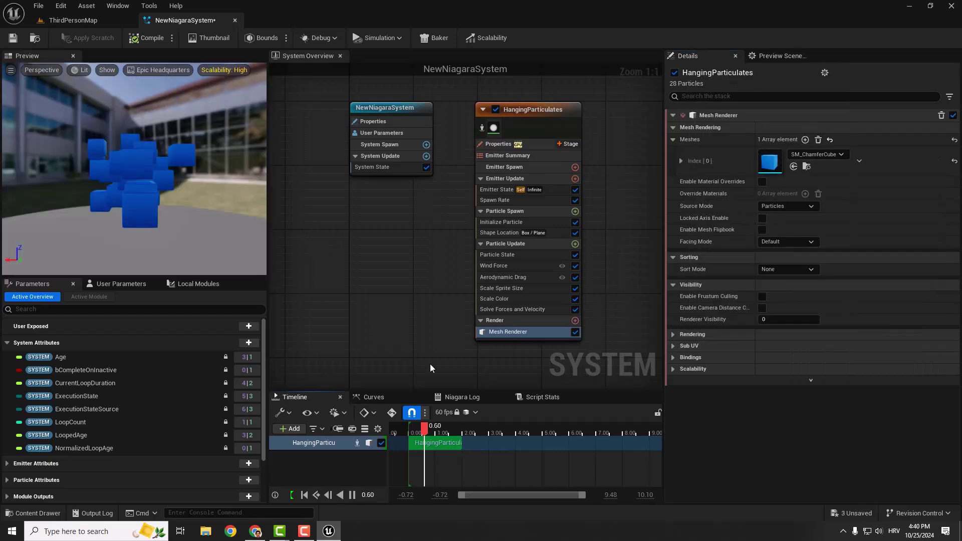
pyautogui.press('space')
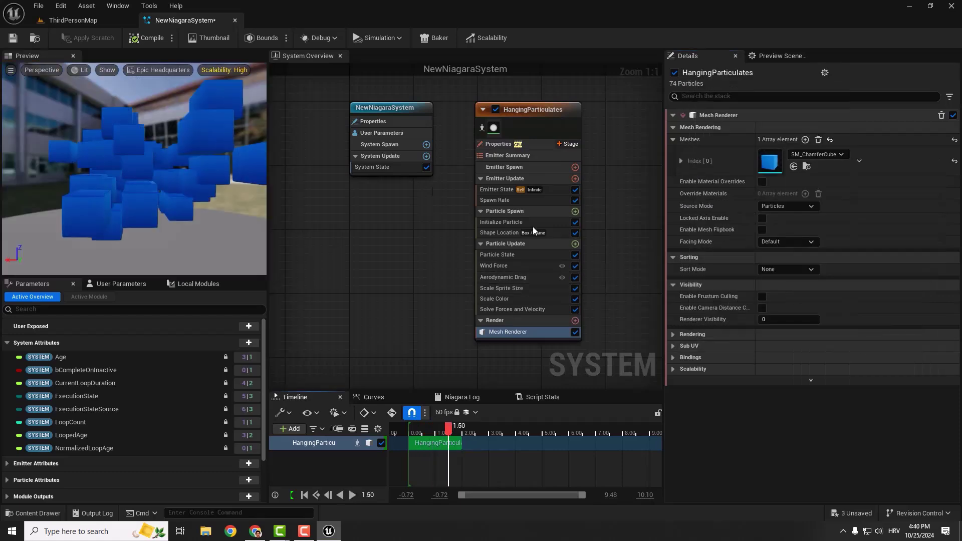
# - Switch to the ThirdPersonMap level and add the Starter Content pack to the project
pyautogui.click(50, 20)
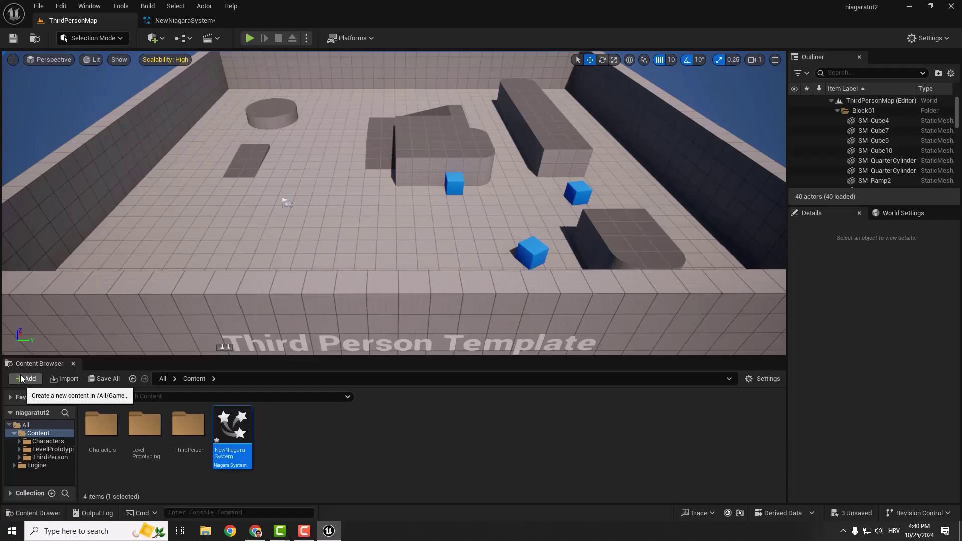
pyautogui.click(26, 379)
pyautogui.click(75, 148)
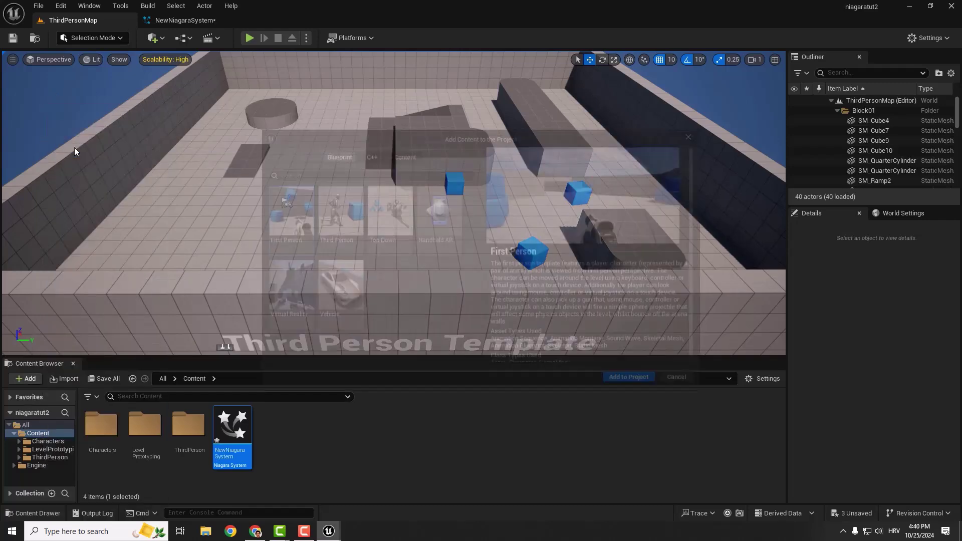
pyautogui.click(402, 155)
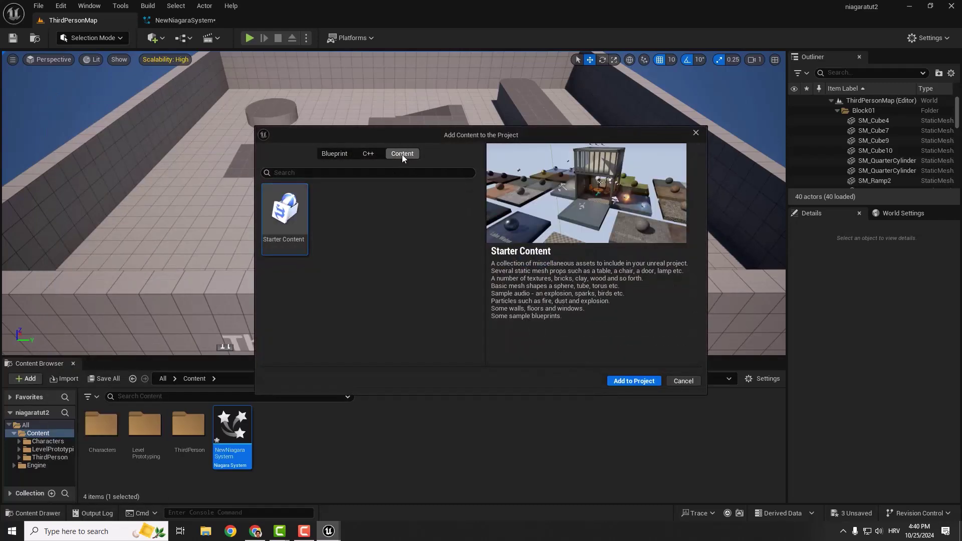
pyautogui.click(634, 381)
# - Return to the Niagara system and browse the materials in the StarterContent Materials folder
pyautogui.click(50, 457)
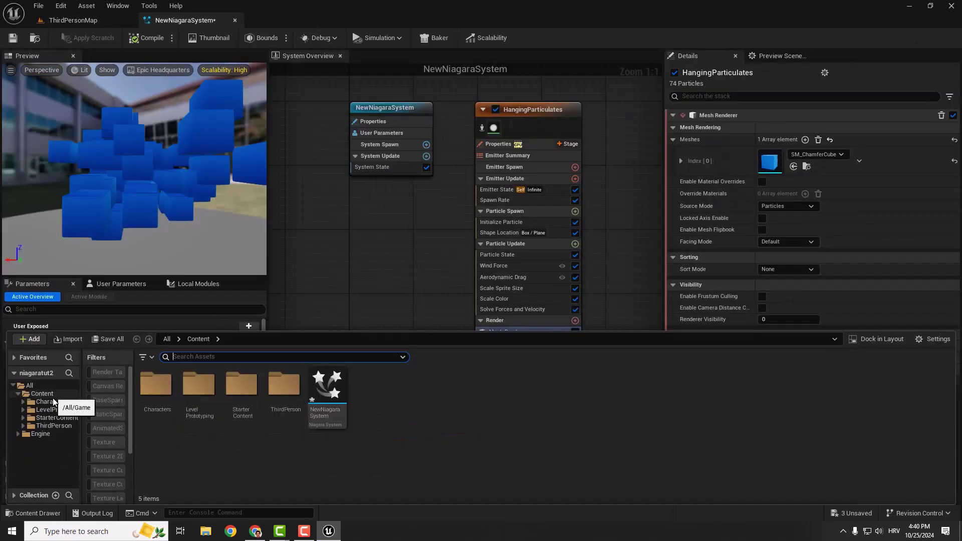
pyautogui.click(55, 417)
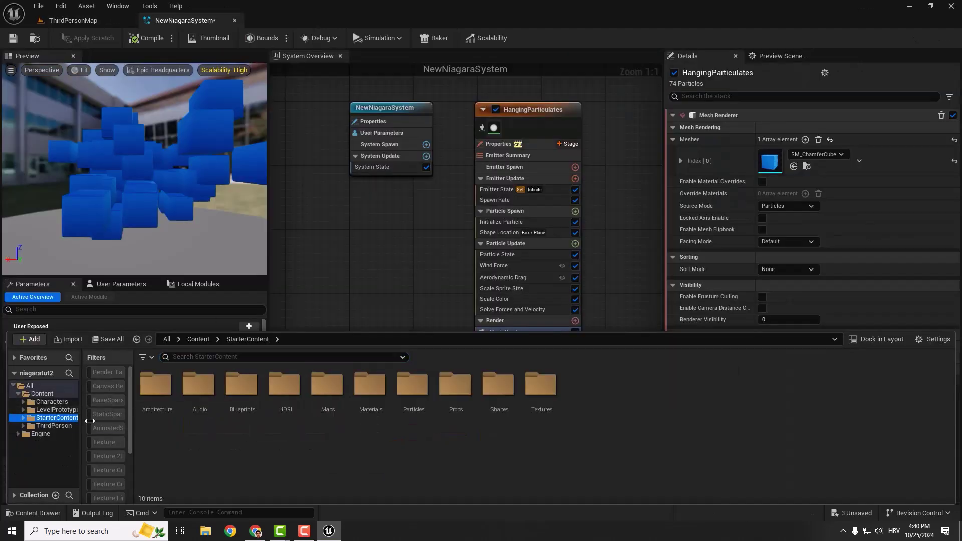
pyautogui.doubleClick(372, 389)
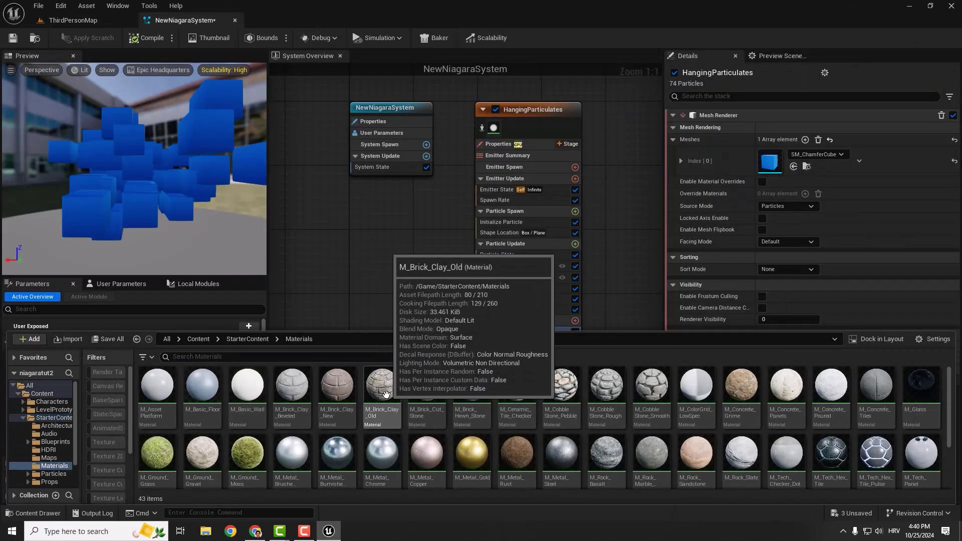
pyautogui.scroll(-2, 636, 420)
pyautogui.scroll(2, 634, 382)
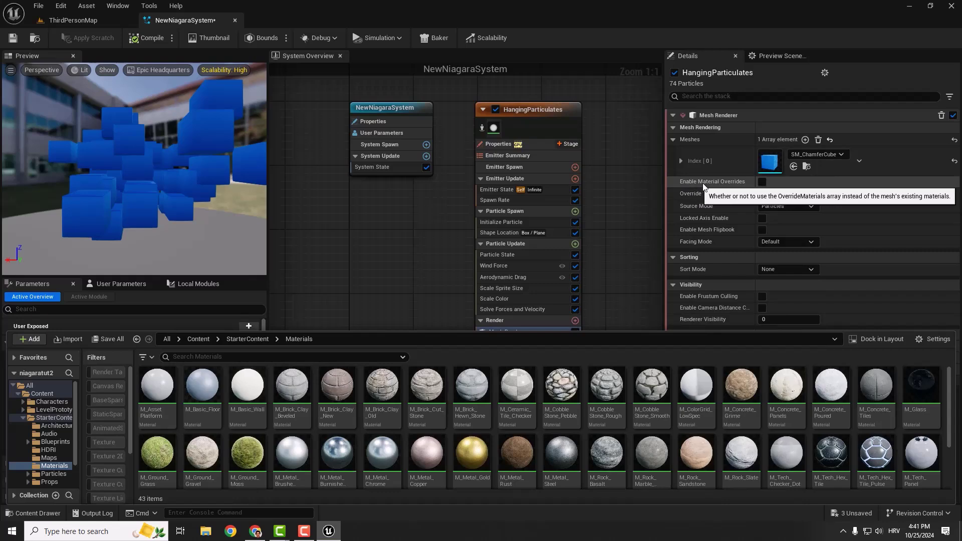
# - Enable Material Overrides on the Mesh Renderer and add one override material with M_Metal_Steel as its Explicit Mat
pyautogui.click(762, 182)
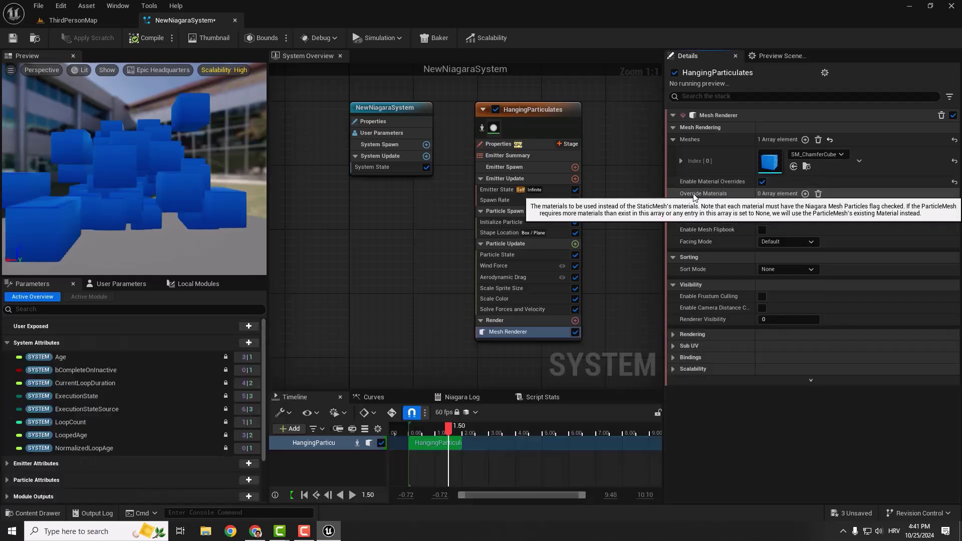
pyautogui.click(805, 194)
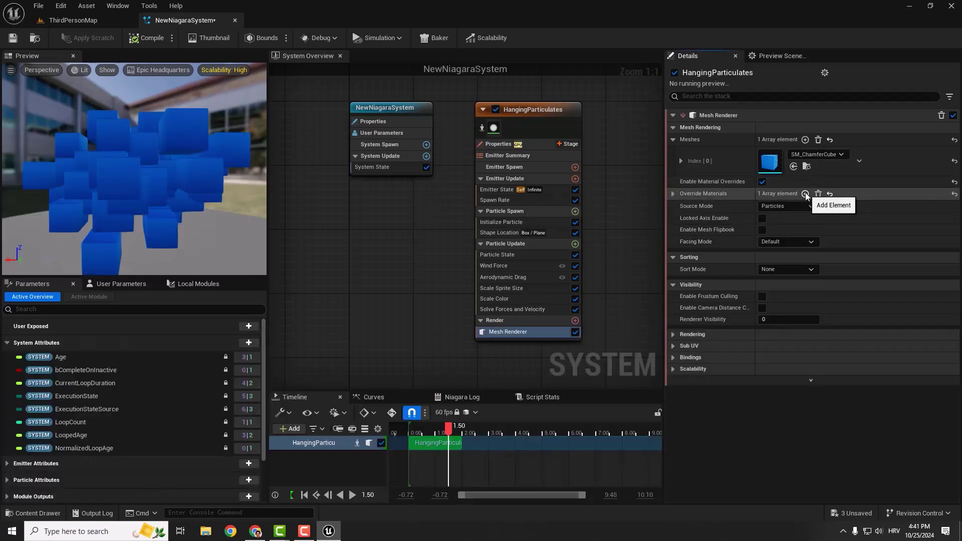
pyautogui.click(673, 194)
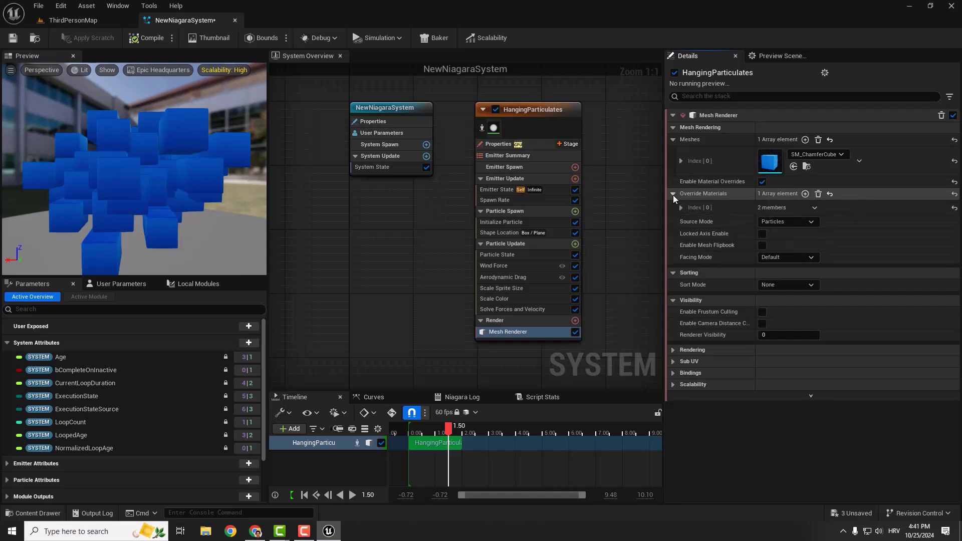
pyautogui.click(681, 208)
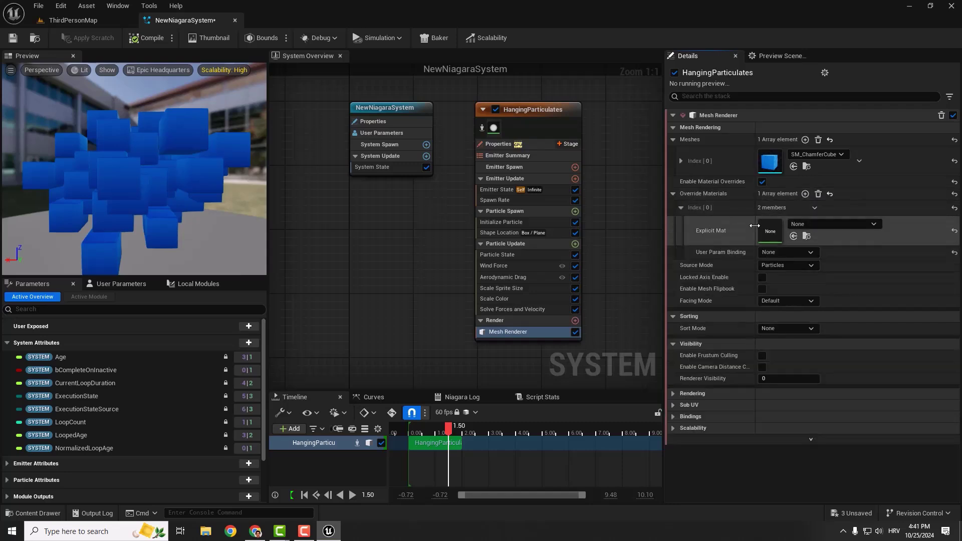
pyautogui.hotkey('ctrl', 'space')
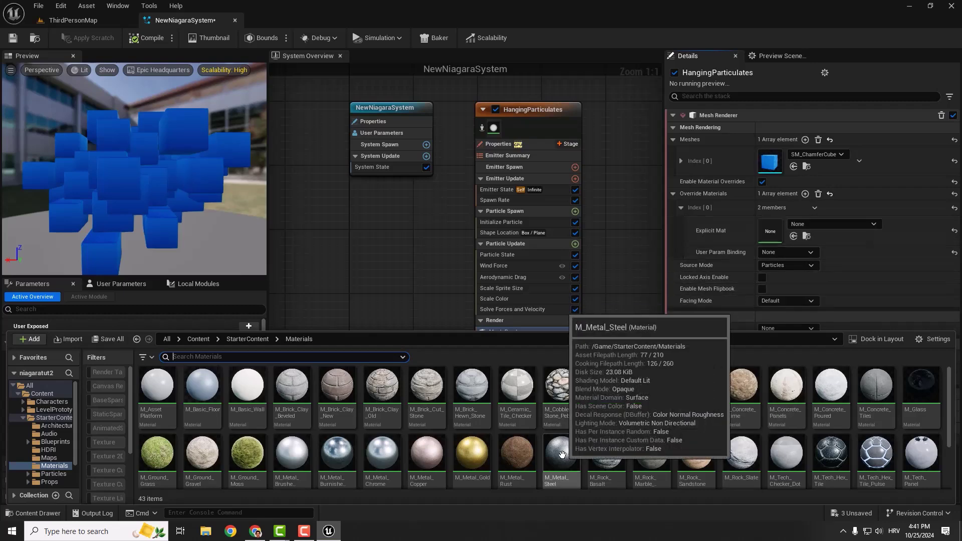
pyautogui.moveTo(562, 460); pyautogui.dragTo(770, 231)
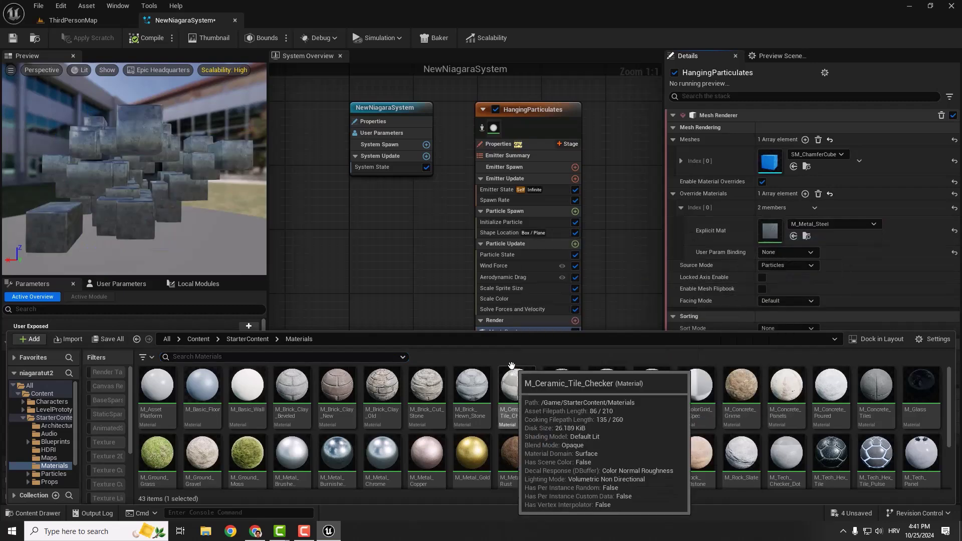
# - Play the particle preview from the start of the timeline to check the steel material
pyautogui.click(493, 342)
pyautogui.click(409, 431)
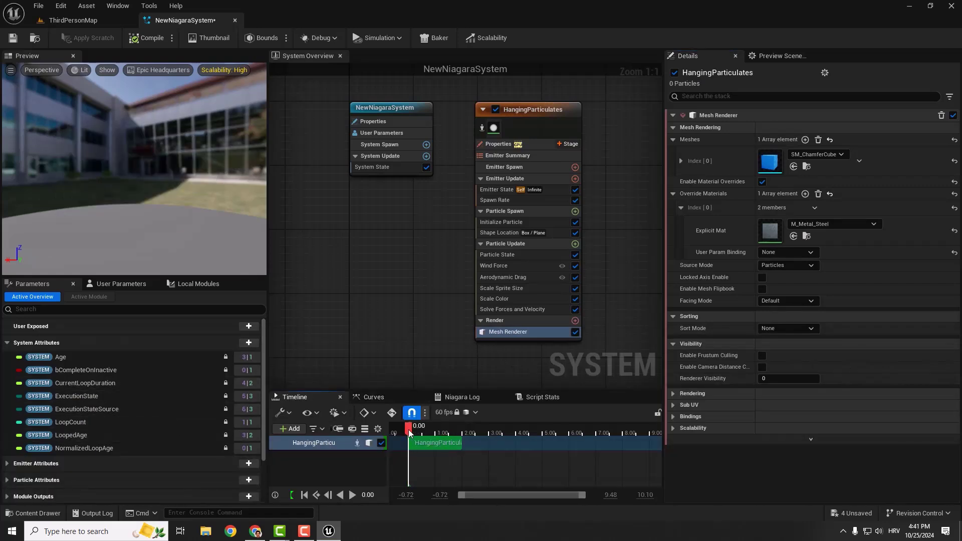
pyautogui.press('space')
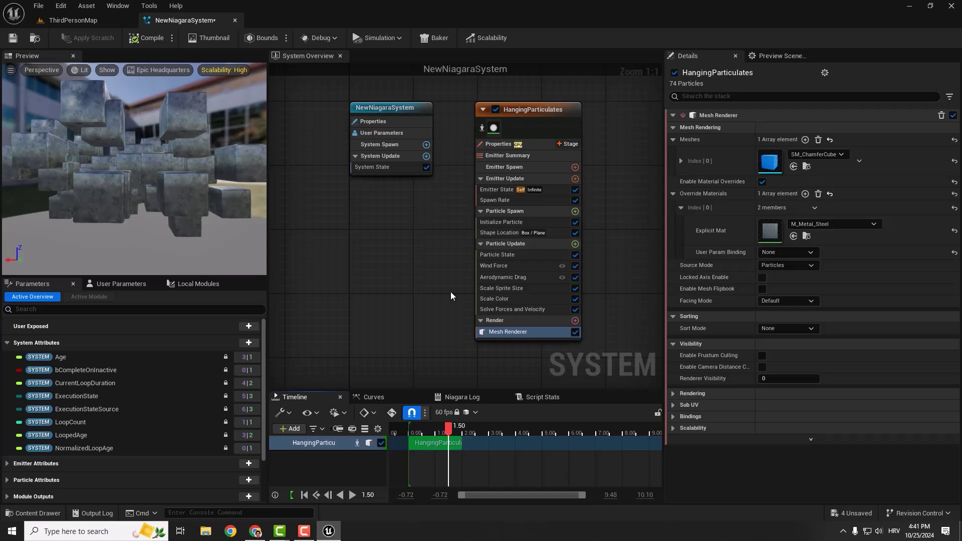
# - Delete the Aerodynamic Drag, Scale Sprite Size and Scale Color modules from Particle Update and scrub the timeline to preview
pyautogui.click(507, 280)
pyautogui.press('Delete')
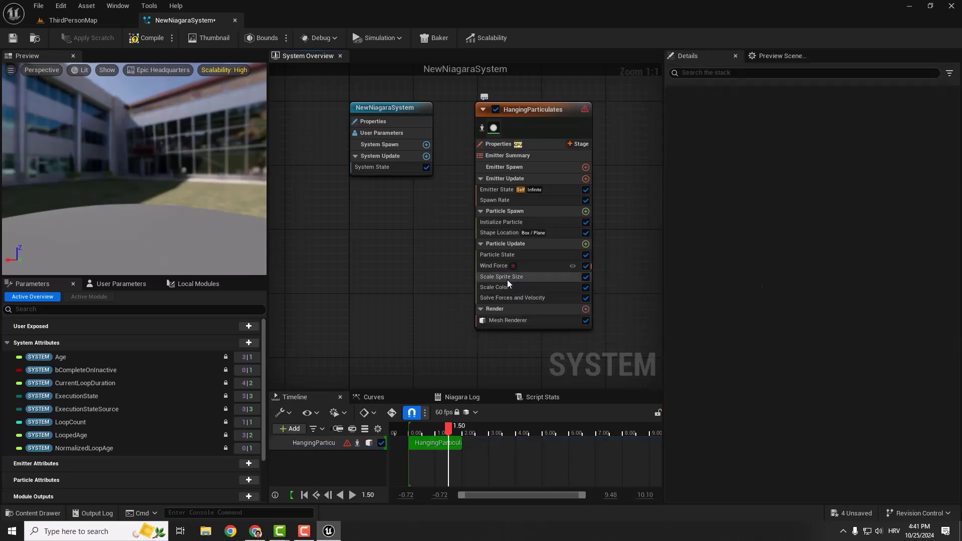
pyautogui.click(507, 279)
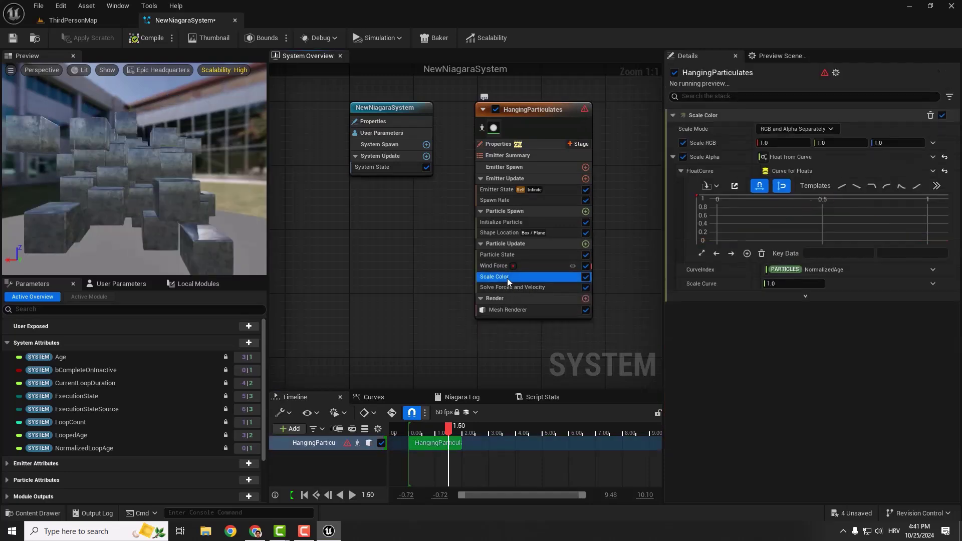
pyautogui.press('Delete')
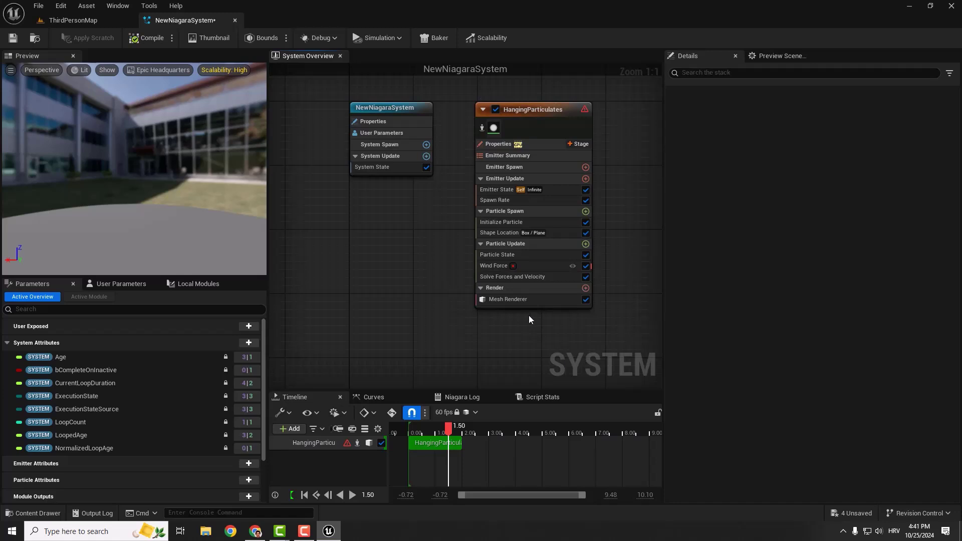
pyautogui.moveTo(450, 427); pyautogui.dragTo(436, 434)
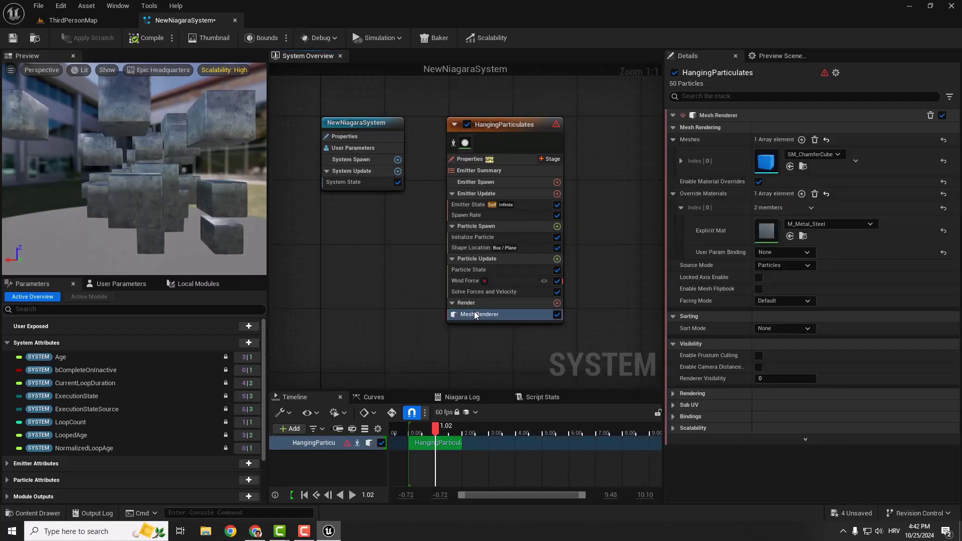
# - Set the Mesh Renderer's Facing Mode to Velocity
pyautogui.click(477, 316)
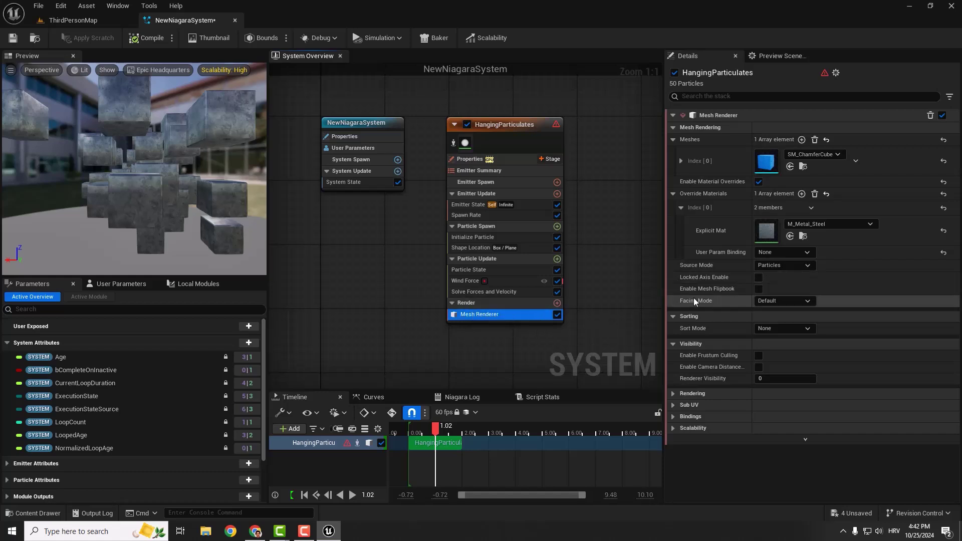
pyautogui.click(800, 301)
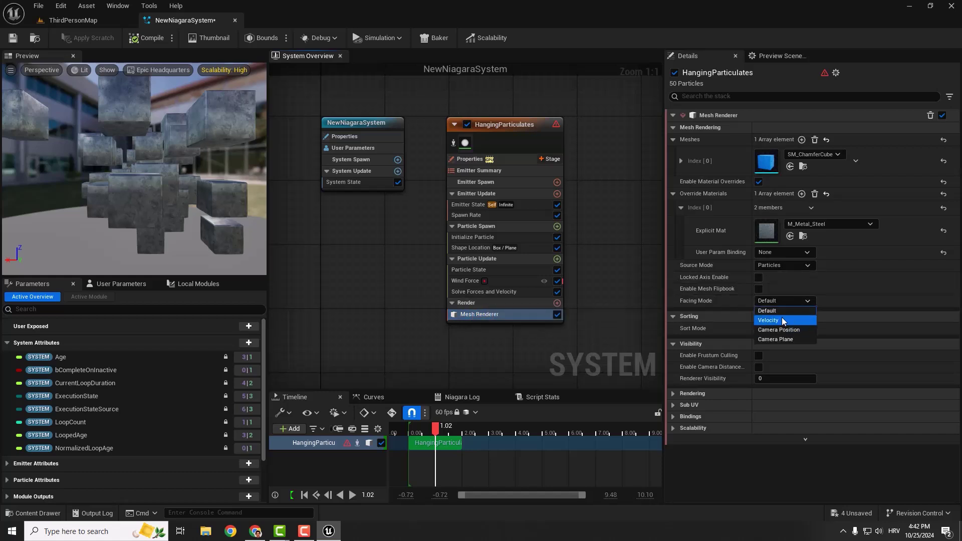
pyautogui.click(772, 320)
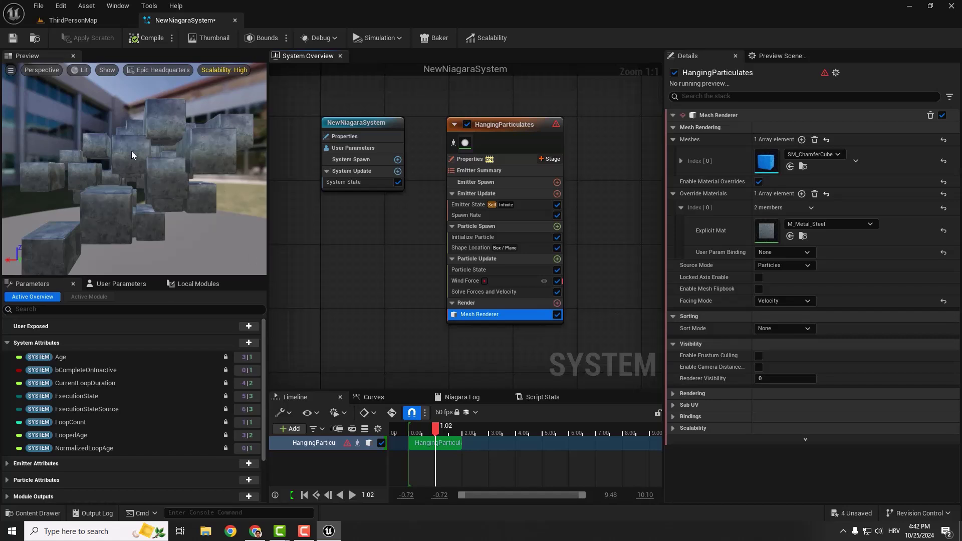
# - Try the Camera Position facing mode in the preview, and set Facing Mode back to Velocity
pyautogui.click(795, 301)
pyautogui.click(792, 330)
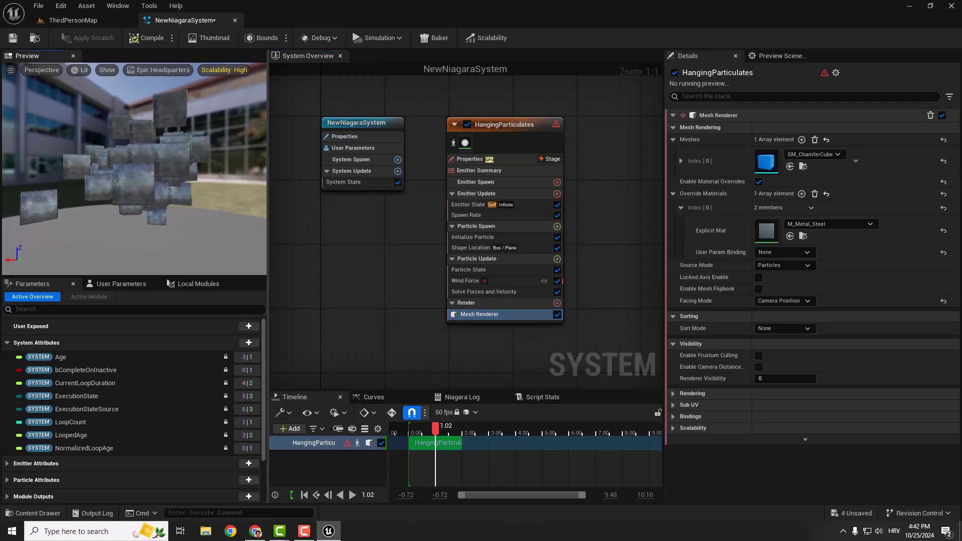
pyautogui.moveTo(100, 171); pyautogui.dragTo(211, 170)
pyautogui.moveTo(135, 169); pyautogui.dragTo(251, 155)
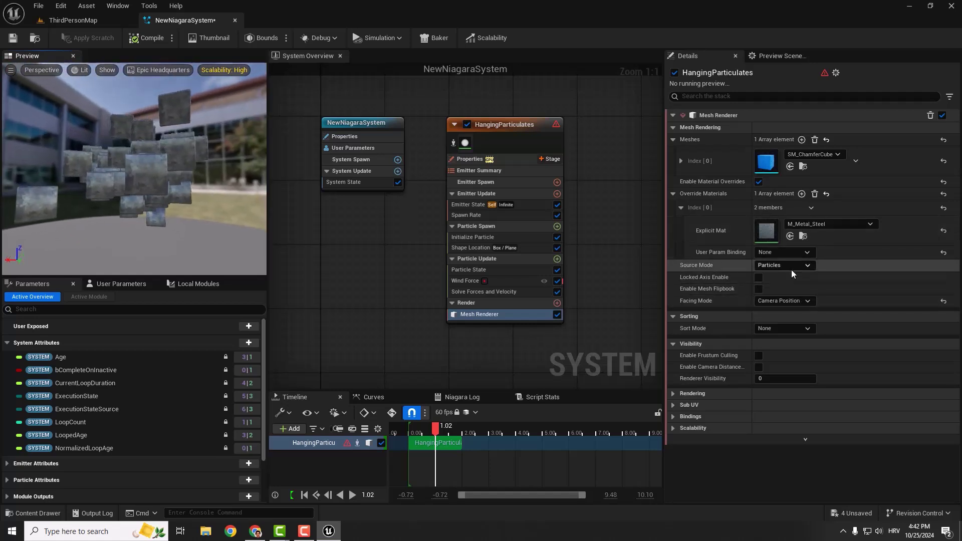
pyautogui.click(797, 302)
pyautogui.click(788, 321)
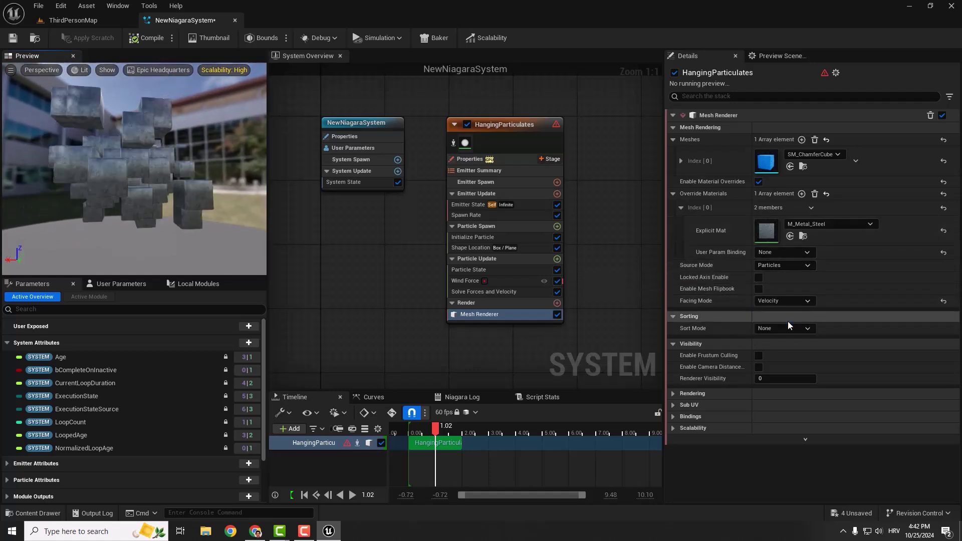
# - Set Initialize Particle's Mesh Scale Mode to Uniform with a Mesh Uniform Scale of 0.1
pyautogui.click(476, 237)
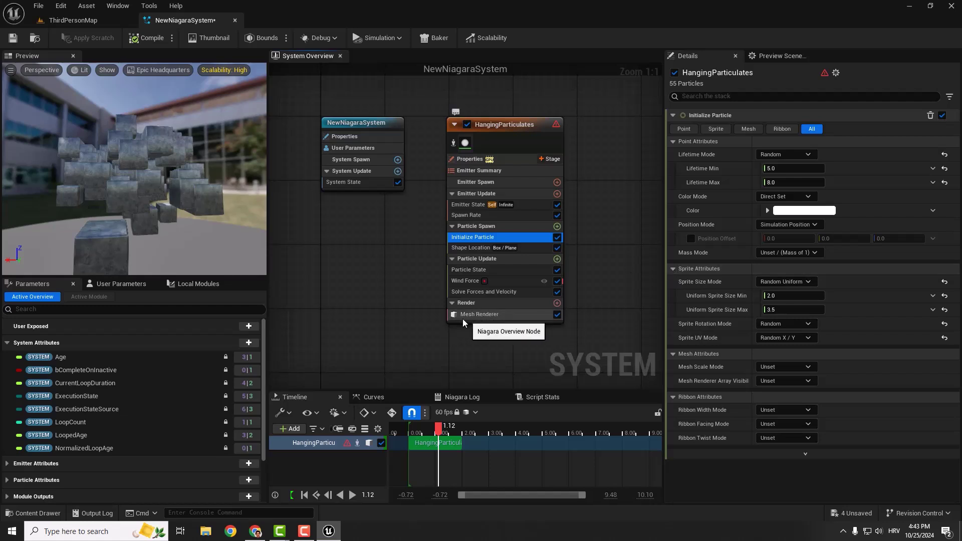
pyautogui.click(673, 269)
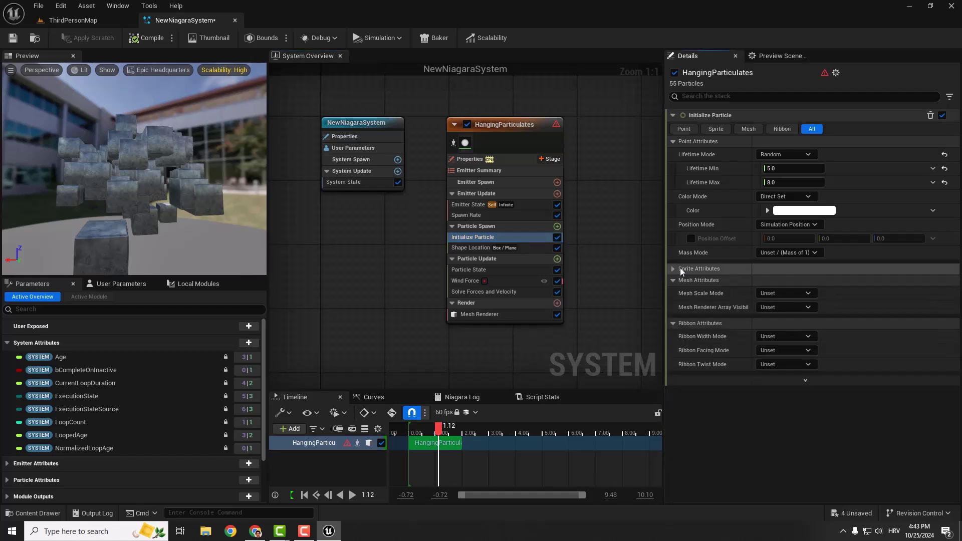
pyautogui.click(673, 281)
pyautogui.click(673, 281)
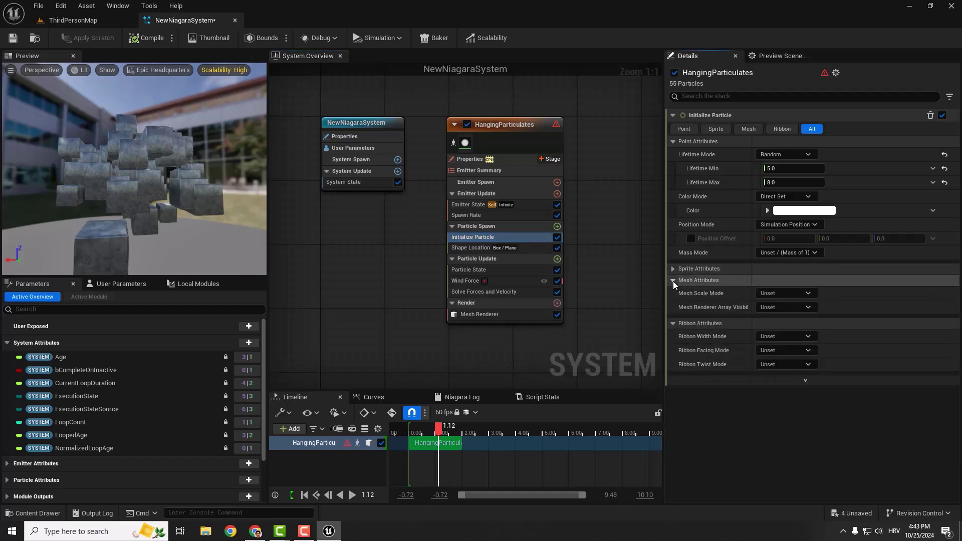
pyautogui.click(781, 295)
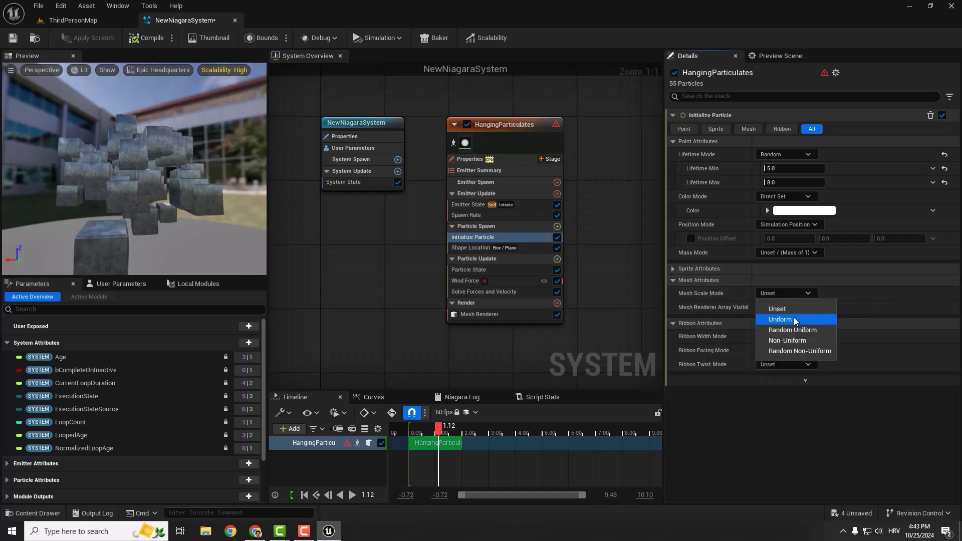
pyautogui.click(794, 319)
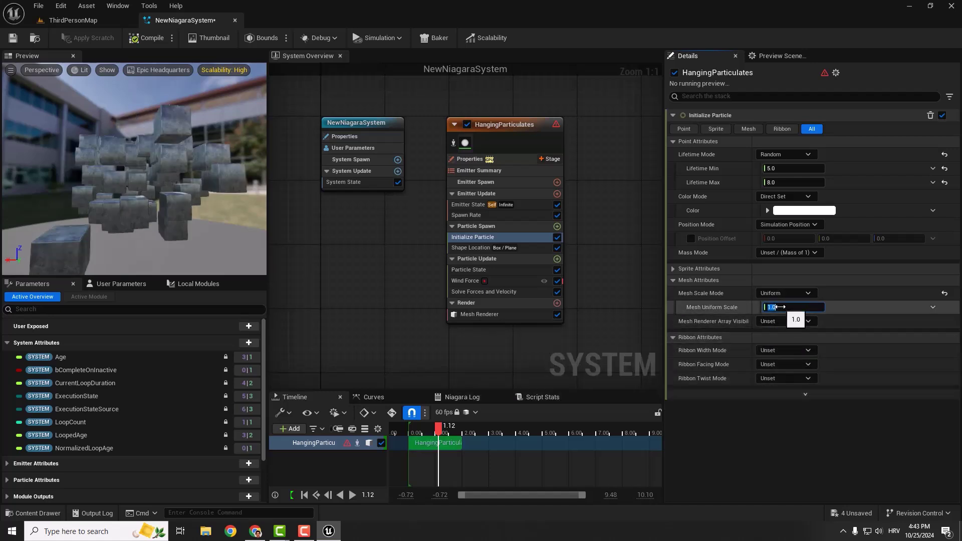
pyautogui.write('0.1')
pyautogui.press('Return')
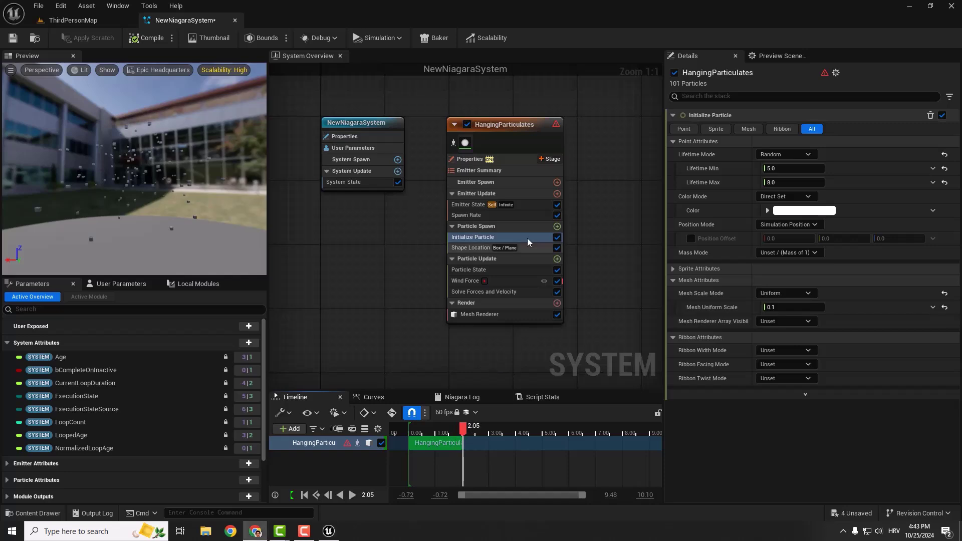
# - Add a Drag module to the Particle Update group of the HangingParticulates emitter
pyautogui.click(558, 260)
pyautogui.click(521, 260)
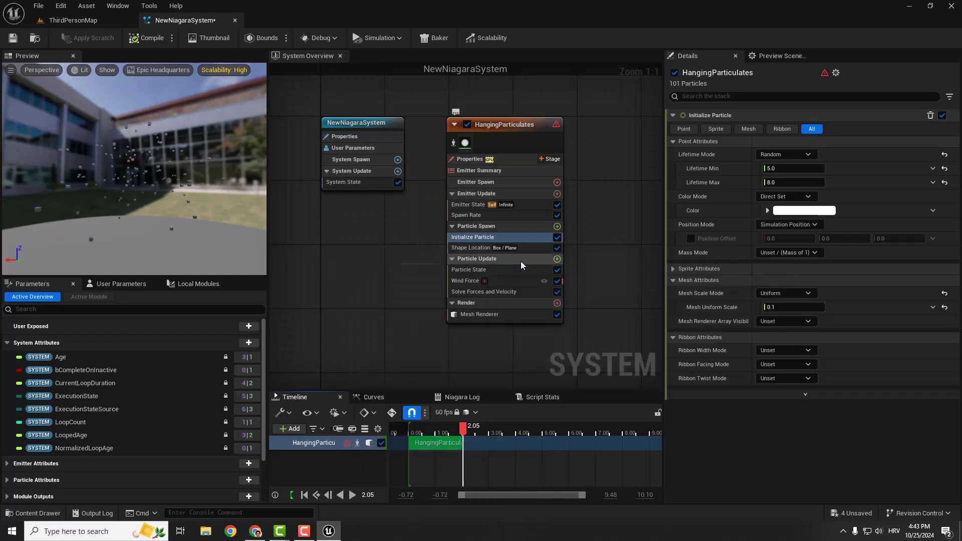
pyautogui.click(522, 259)
pyautogui.click(558, 259)
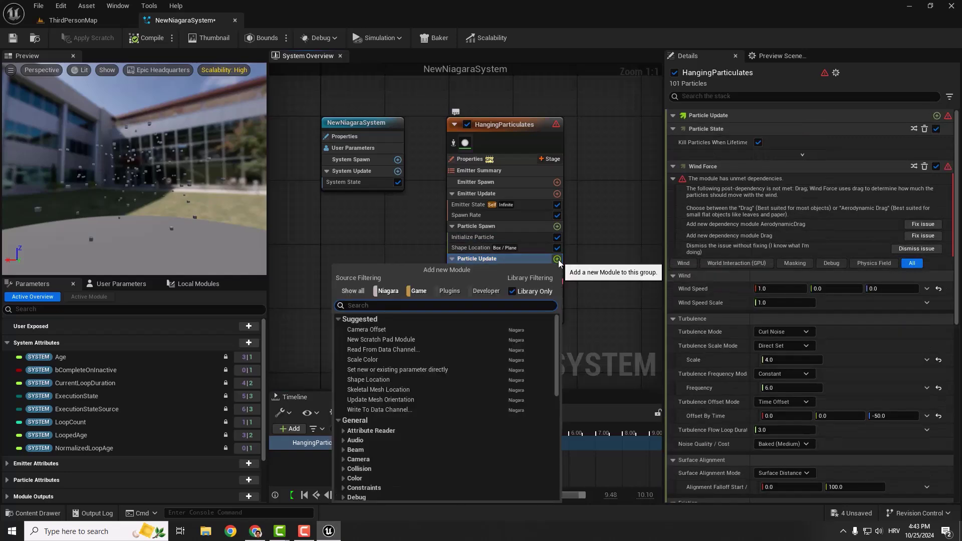
pyautogui.write('drag')
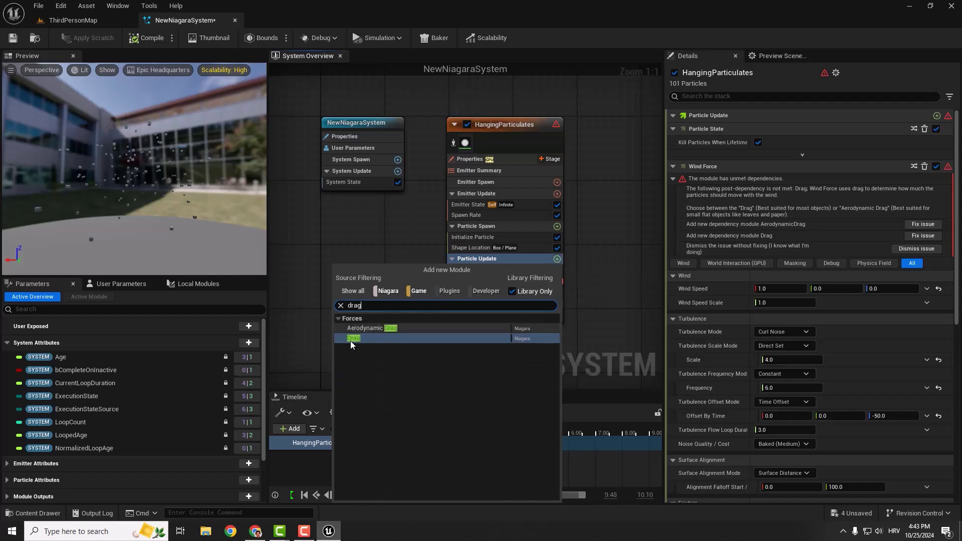
pyautogui.press('Return')
# - Set the Drag module's Drag to 13 and disable its Rotational Drag
pyautogui.click(776, 129)
pyautogui.write('1')
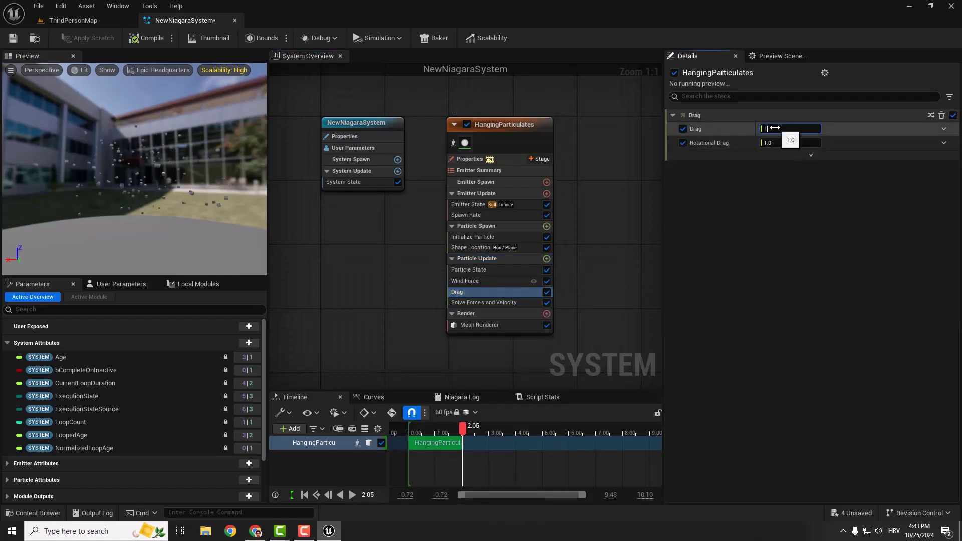
pyautogui.write('3')
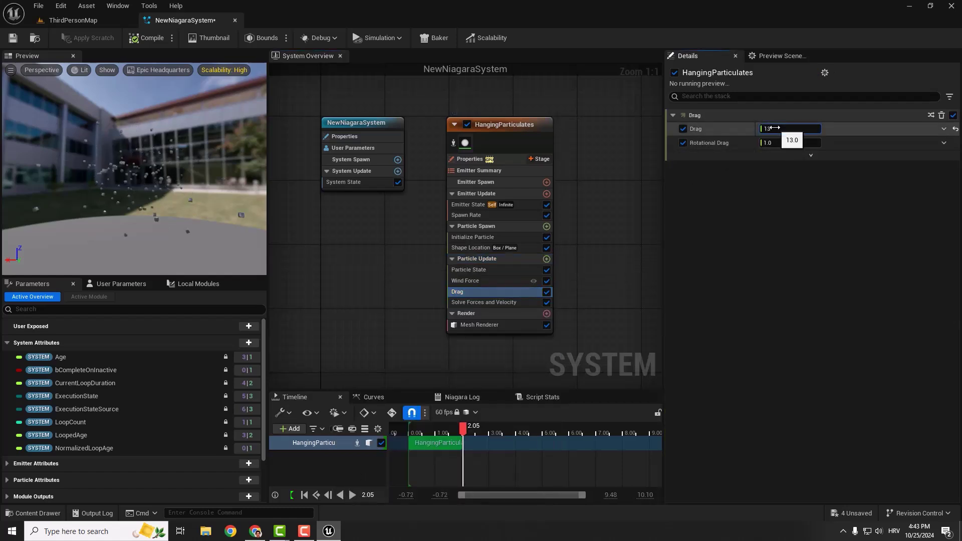
pyautogui.click(683, 142)
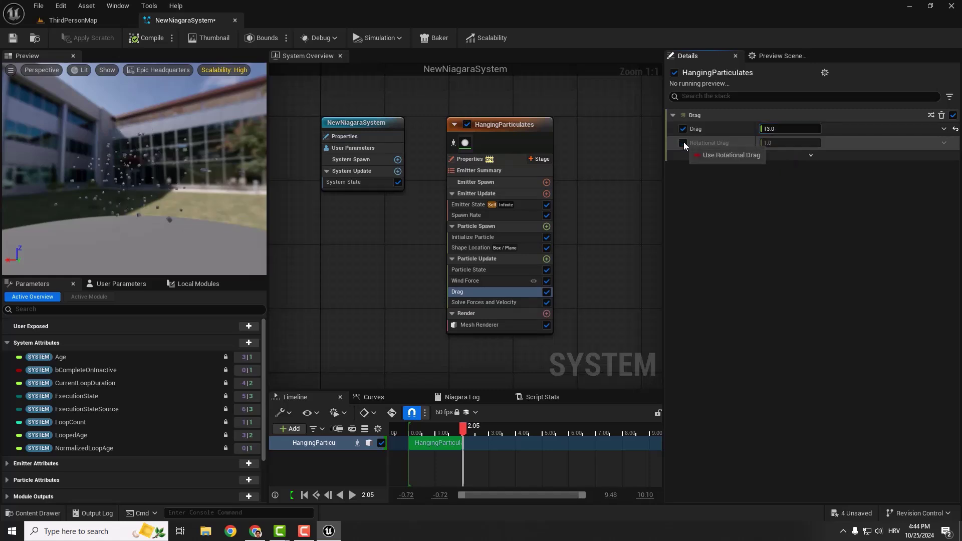
# - Set Wind Force's Wind Speed X to 15, Wind Speed Scale to 15 and Turbulence Mode to None, and save the system
pyautogui.click(462, 282)
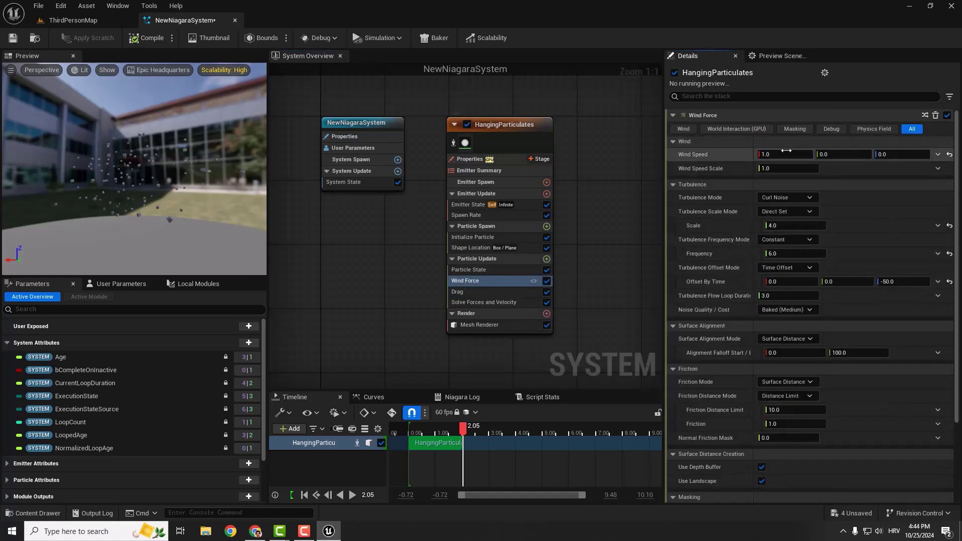
pyautogui.write('15')
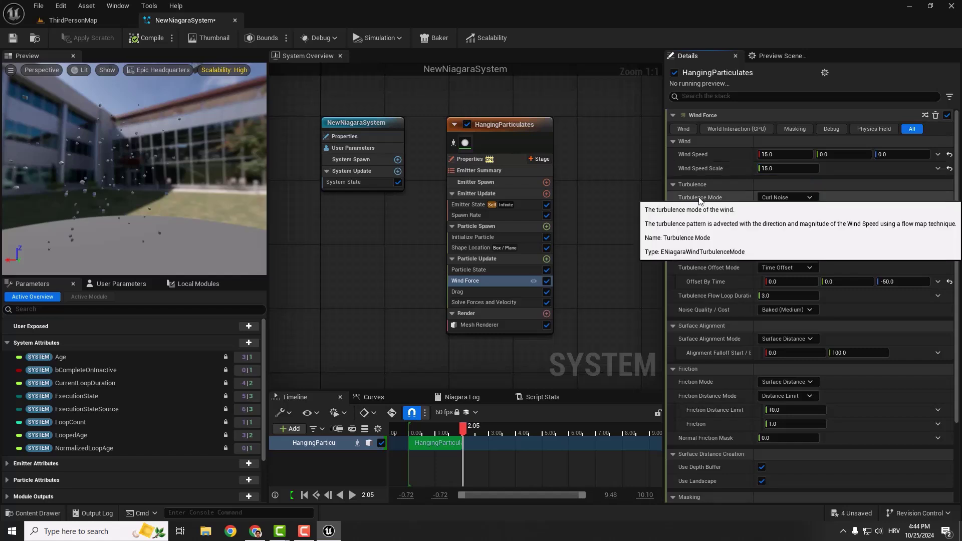
pyautogui.click(787, 197)
pyautogui.click(782, 212)
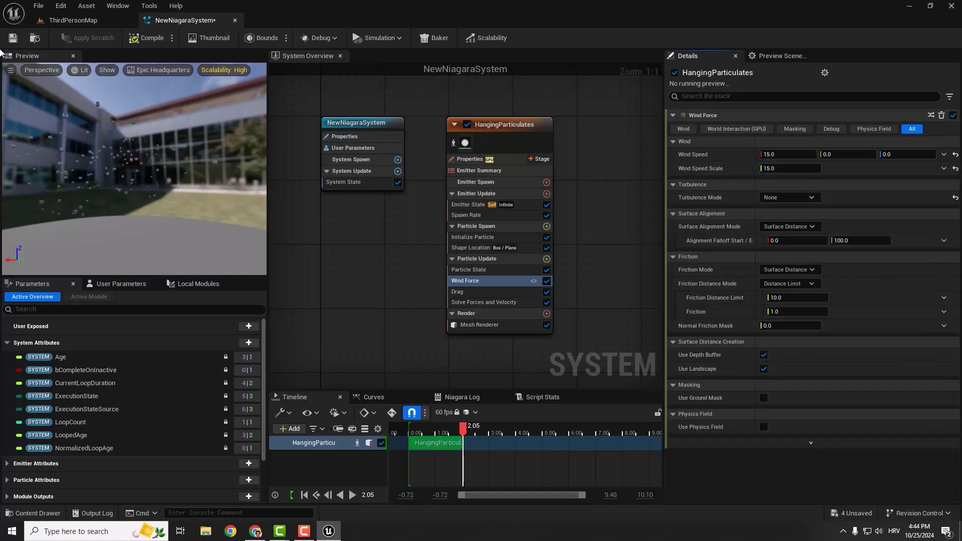
pyautogui.click(12, 37)
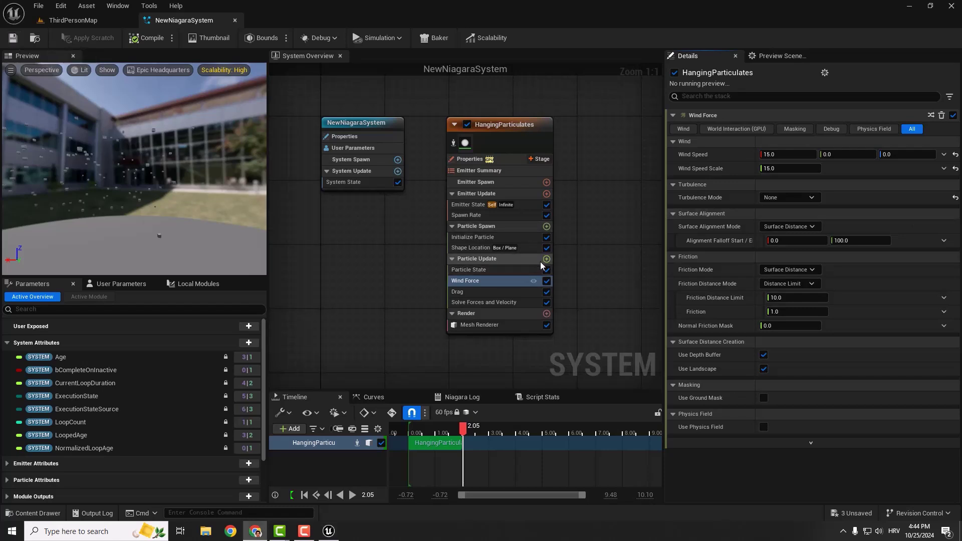
# - Add a Point Attraction Force to Particle Update with an Attraction Strength of 140 and an Attraction Radius of 6000
pyautogui.click(547, 258)
pyautogui.write('point')
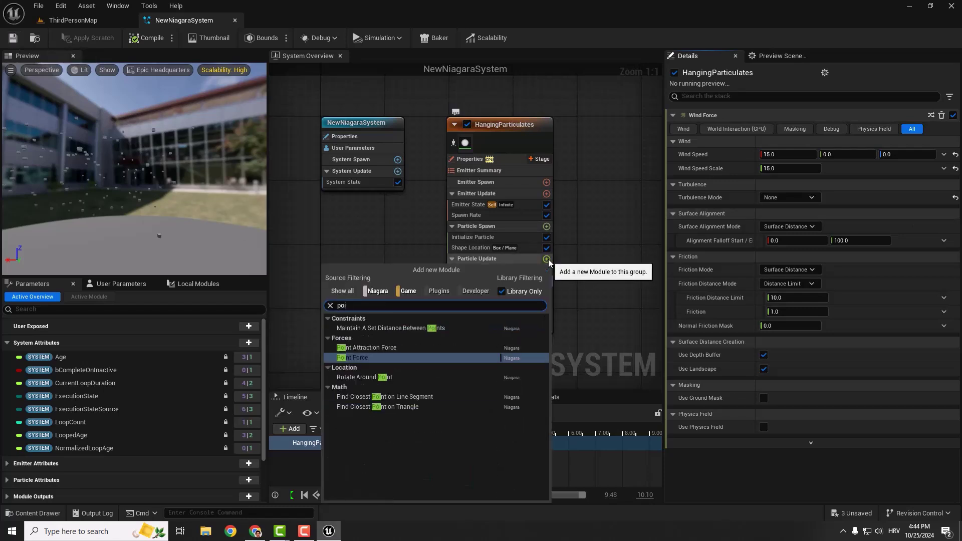
pyautogui.click(366, 348)
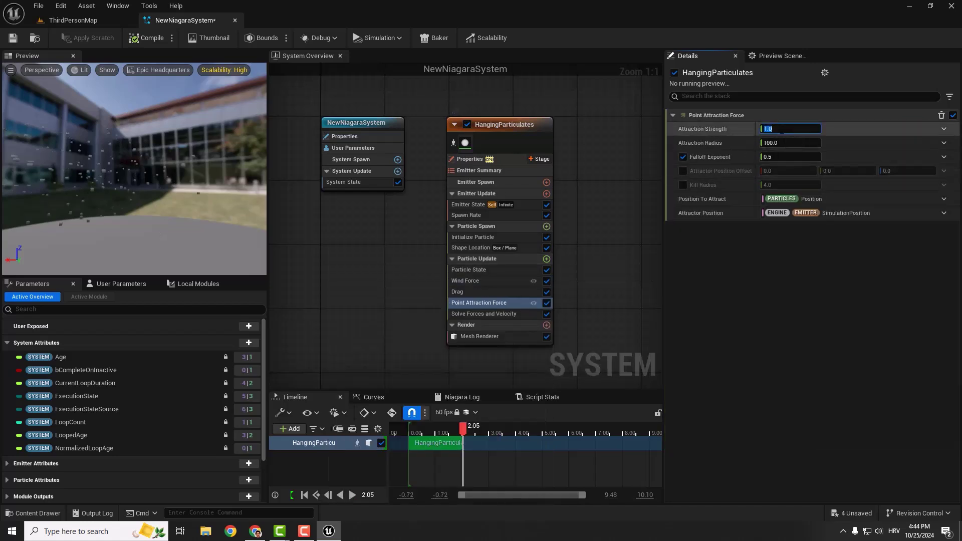
pyautogui.write('0')
pyautogui.press('Tab')
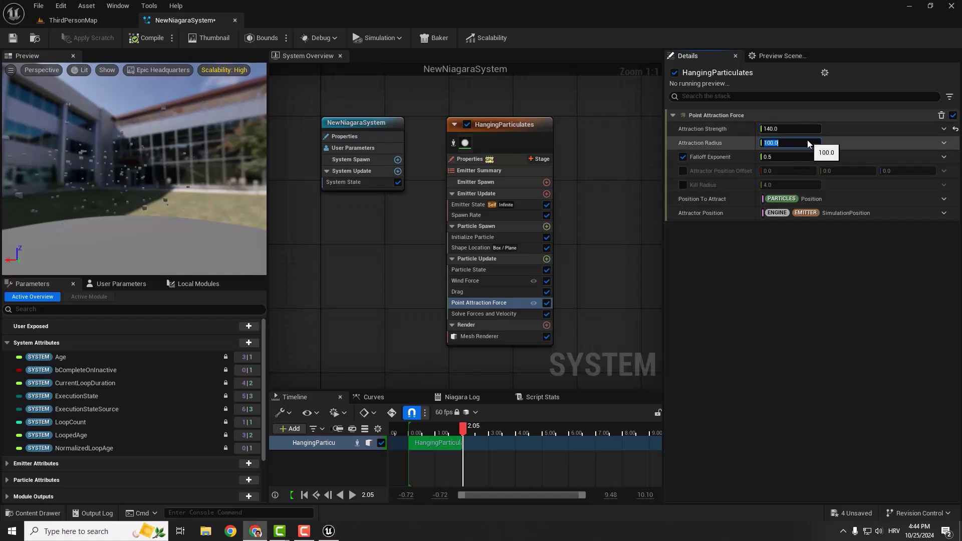
pyautogui.write('6000')
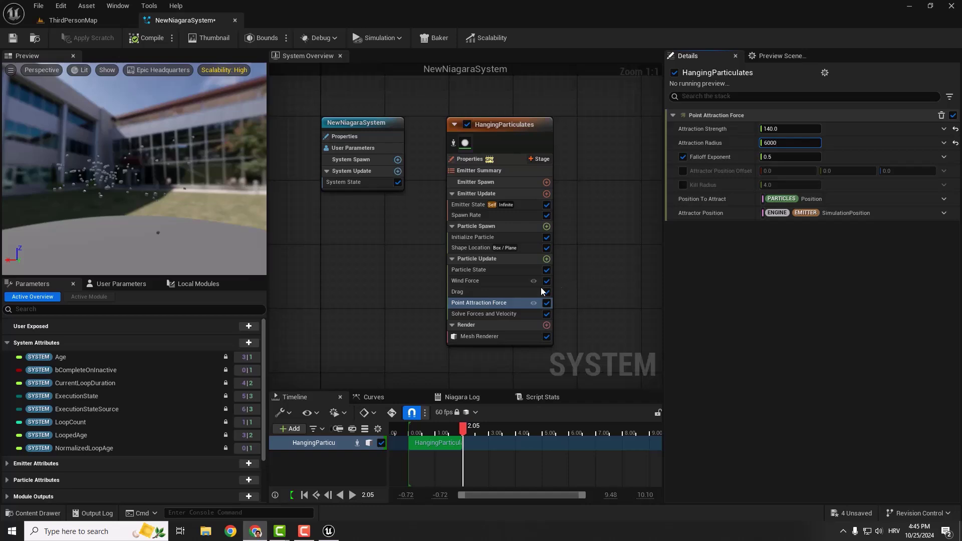
# - Add a Gravity Force module to Particle Update, keeping its default Z gravity of -980
pyautogui.click(530, 260)
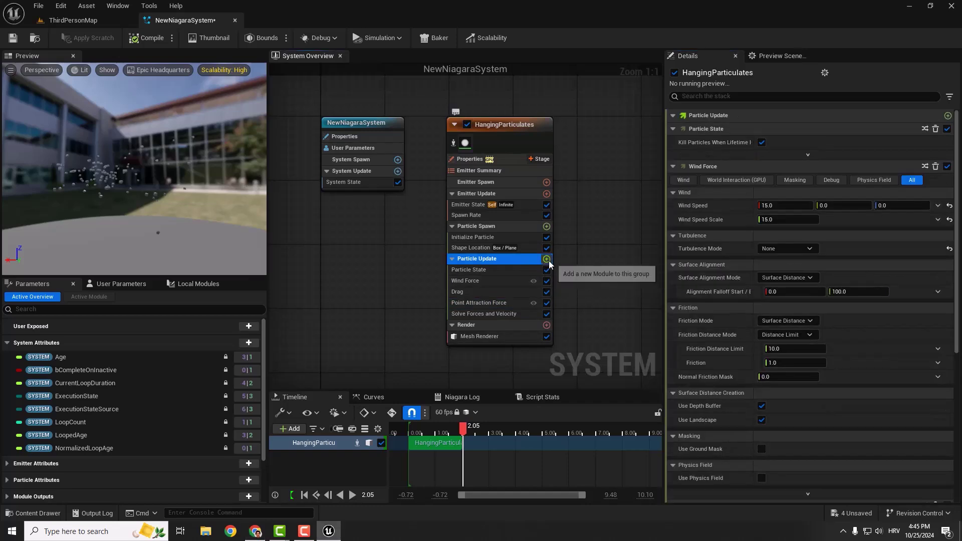
pyautogui.click(547, 260)
pyautogui.write('gravity')
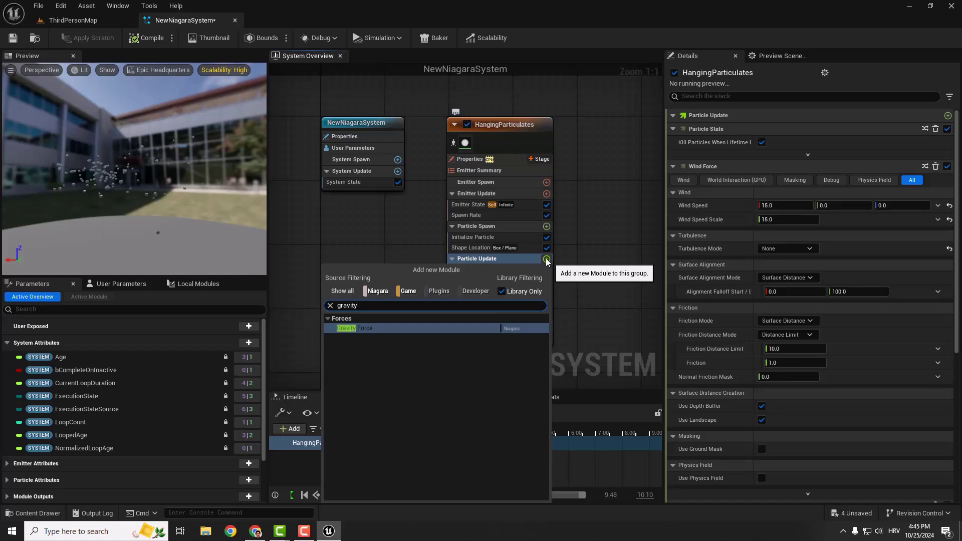
pyautogui.click(374, 327)
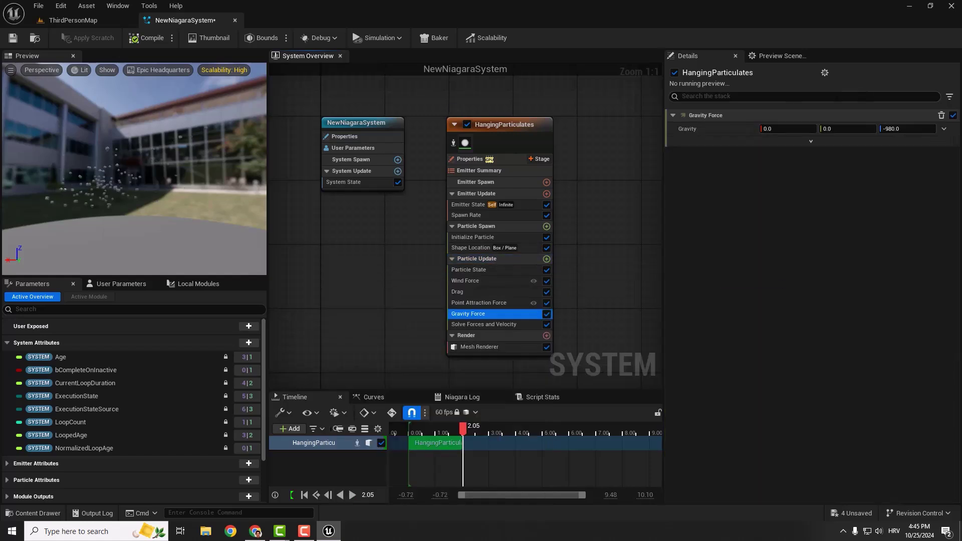
pyautogui.click(918, 127)
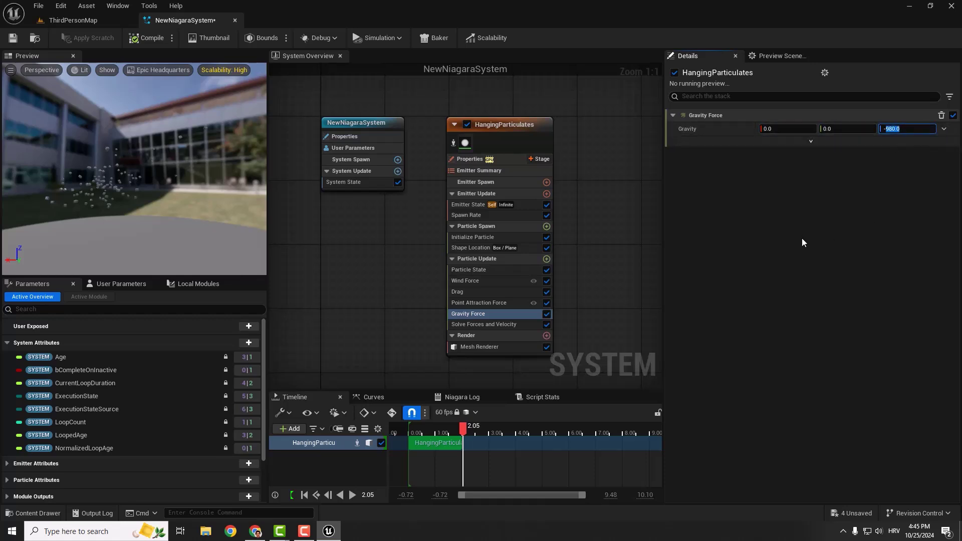
# - Add a Vortex Force to Particle Update with a Vortex Force Amount of 600 and a Vortex Axis Z of 100
pyautogui.click(546, 260)
pyautogui.write('vortex')
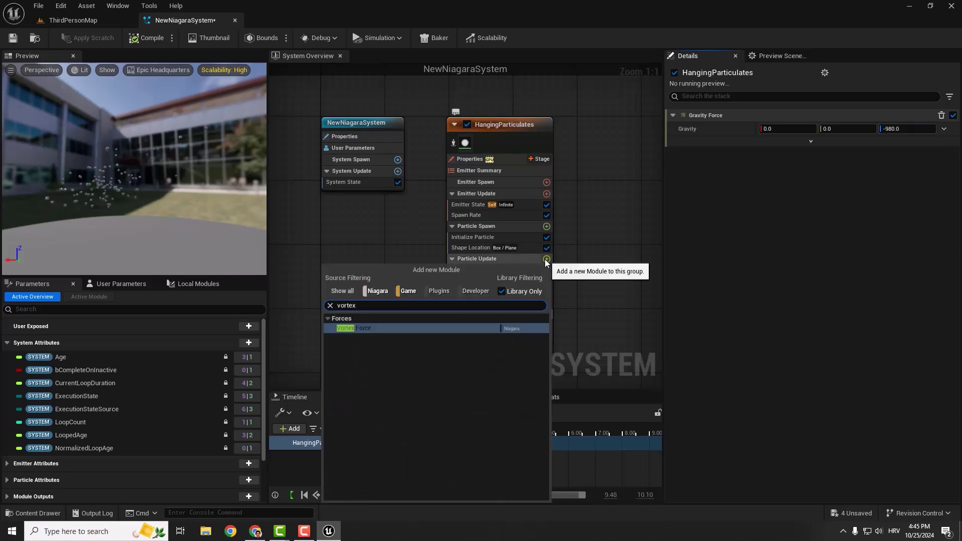
pyautogui.click(377, 325)
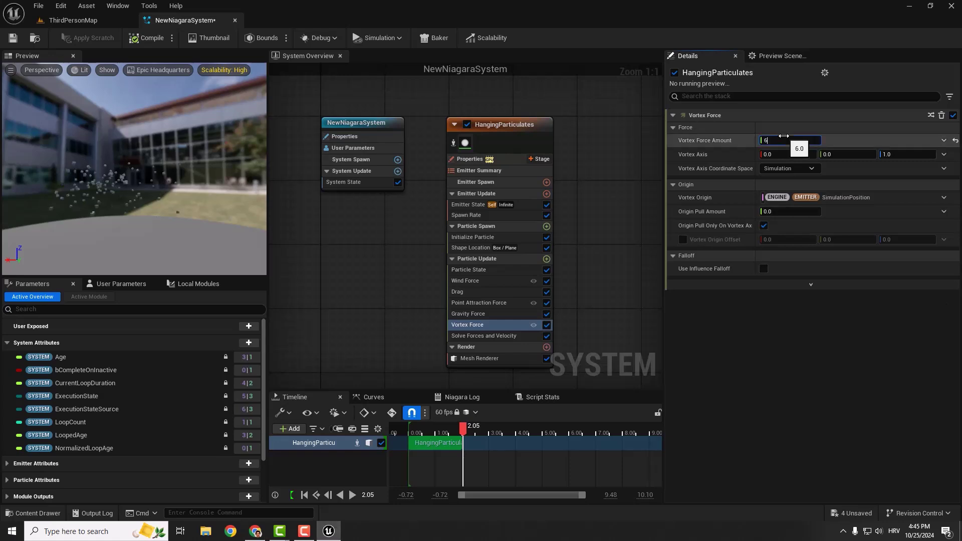
pyautogui.write('600')
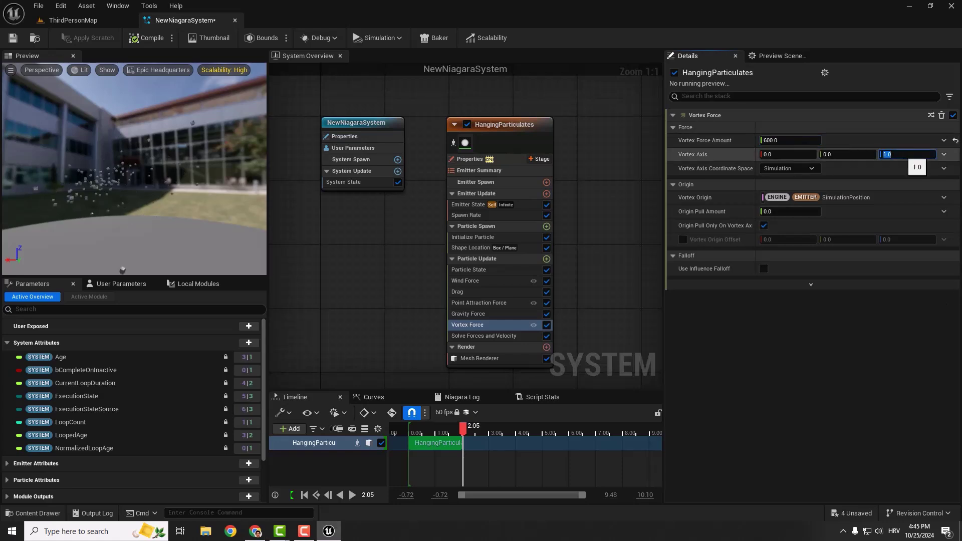
pyautogui.write('100')
pyautogui.press('Return')
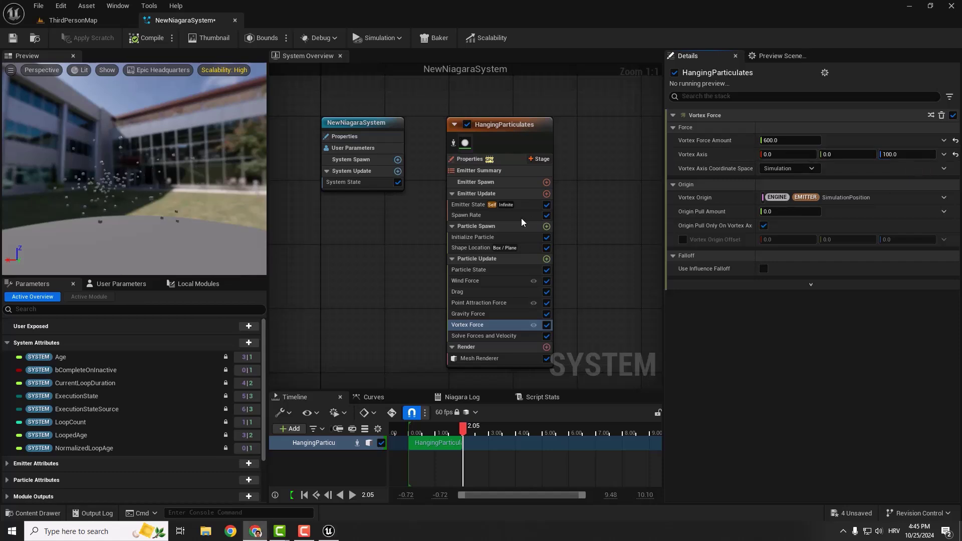
# - Add a Curl Noise Force with Noise Strength 8000, Noise Frequency 1 and Pan Noise Field enabled at Z 0.5, and save the system
pyautogui.click(547, 260)
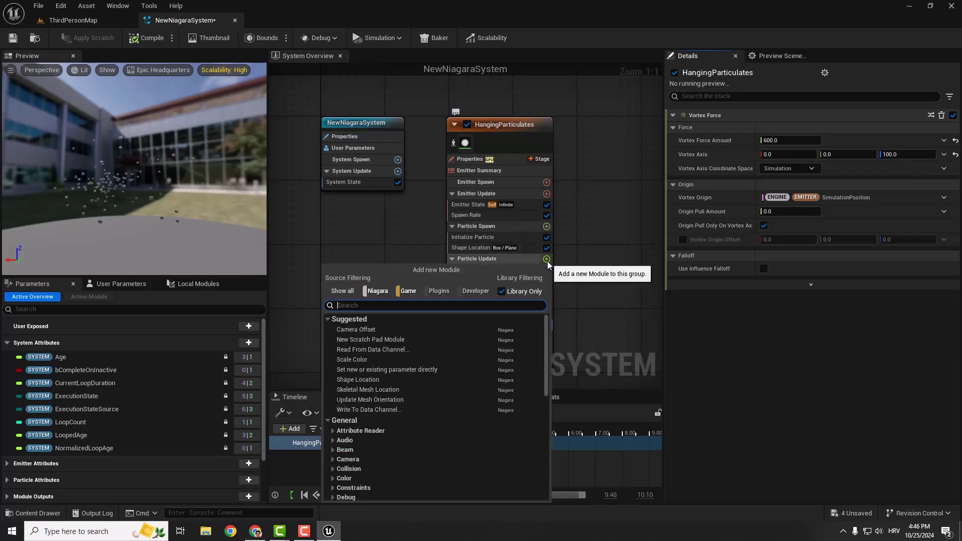
pyautogui.write('curl nois')
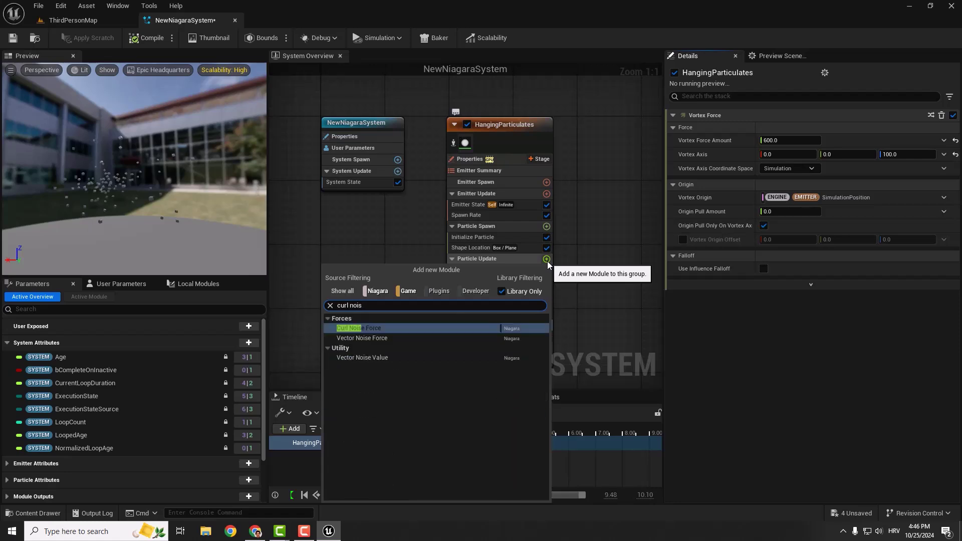
pyautogui.click(358, 328)
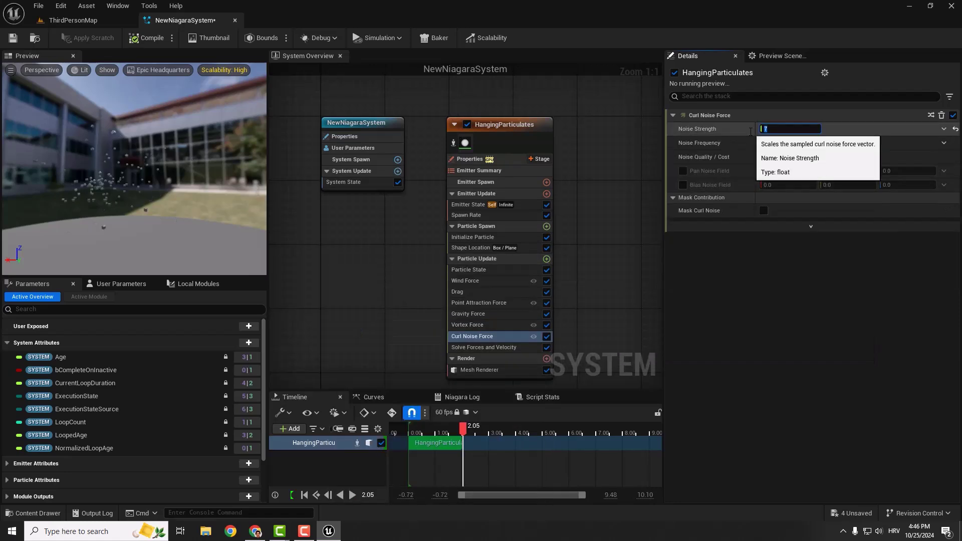
pyautogui.write('8000')
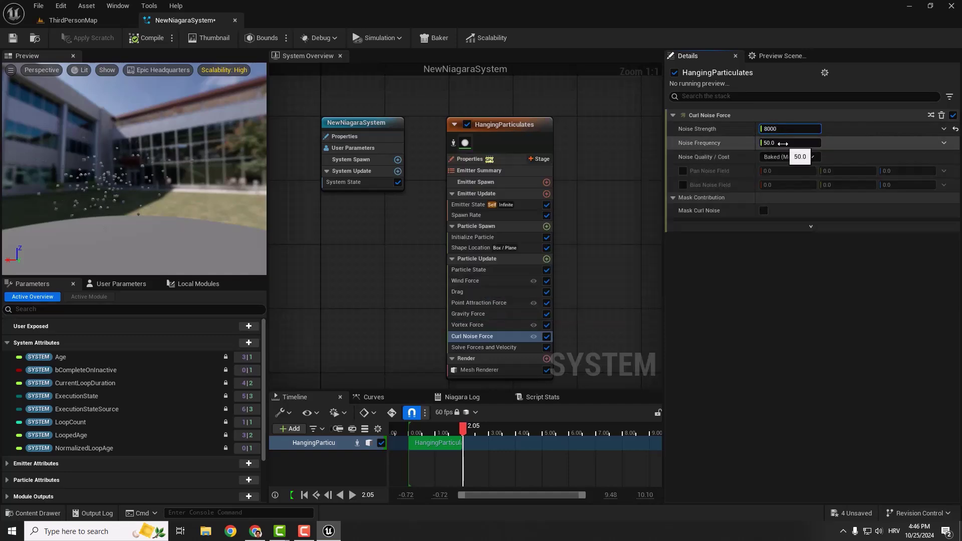
pyautogui.write('1')
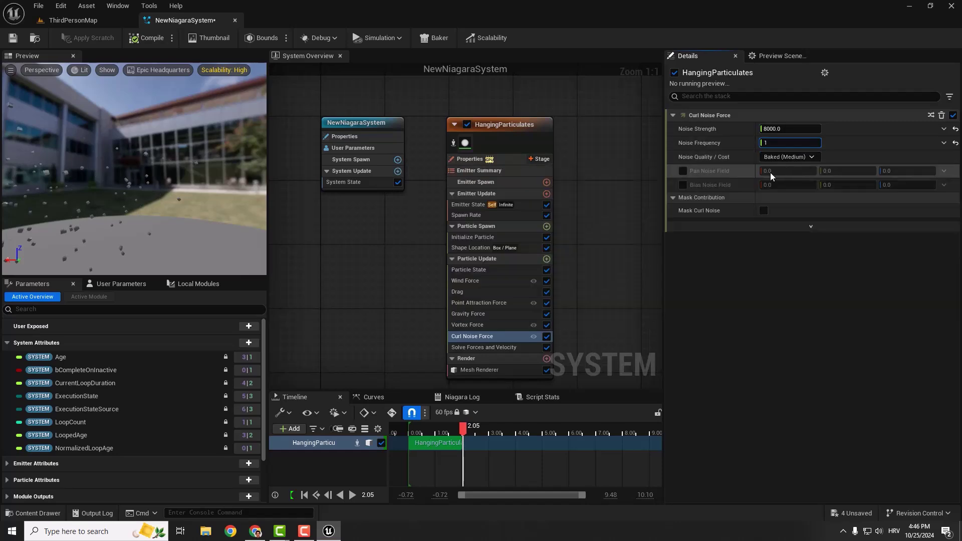
pyautogui.click(683, 171)
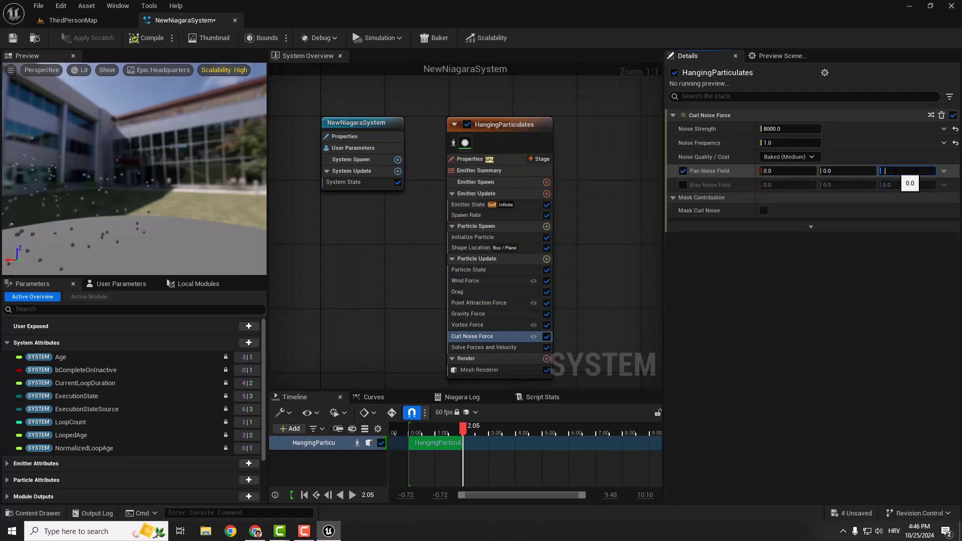
# - Add a second Curl Noise Force to Particle Update with a Noise Strength of -5000 and a Noise Frequency of 1
pyautogui.click(546, 258)
pyautogui.write('curl')
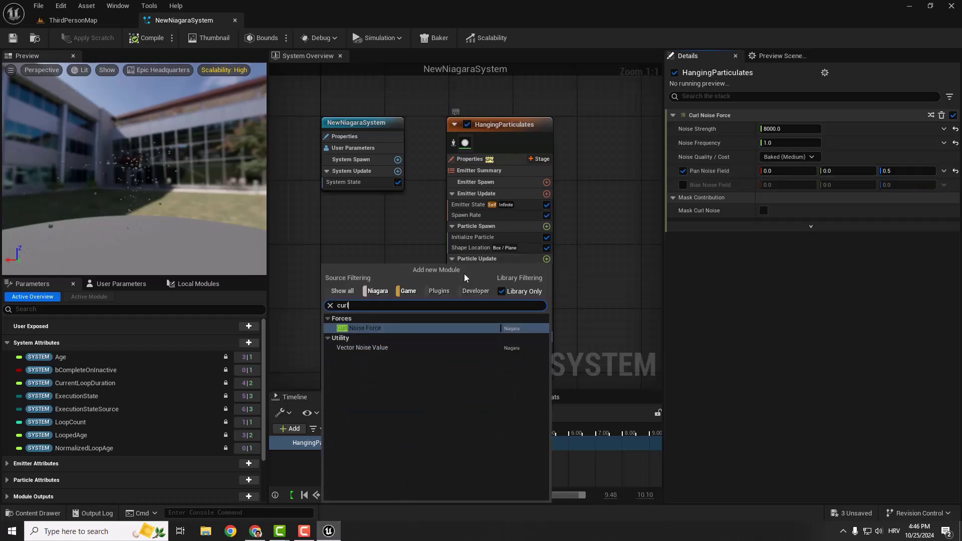
pyautogui.click(377, 328)
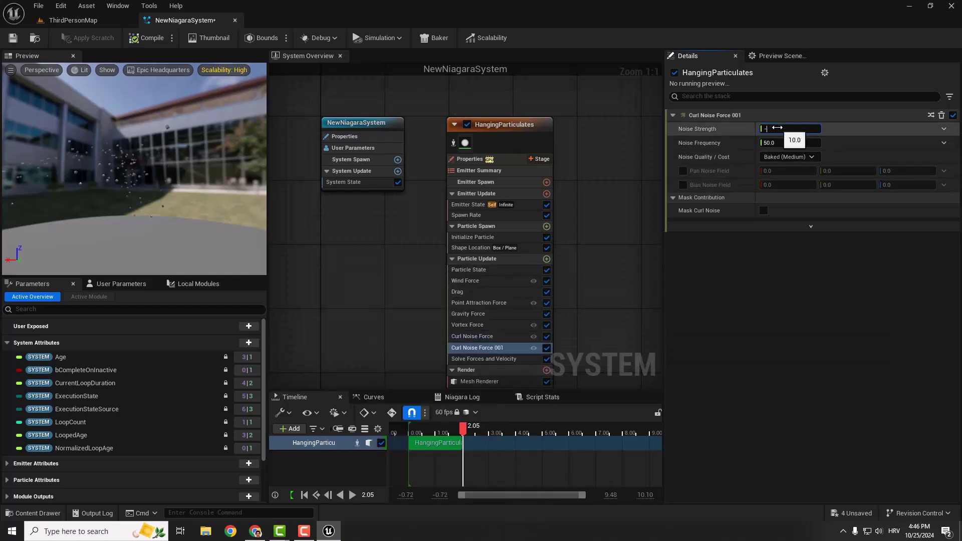
pyautogui.click(778, 128)
pyautogui.write('-5000')
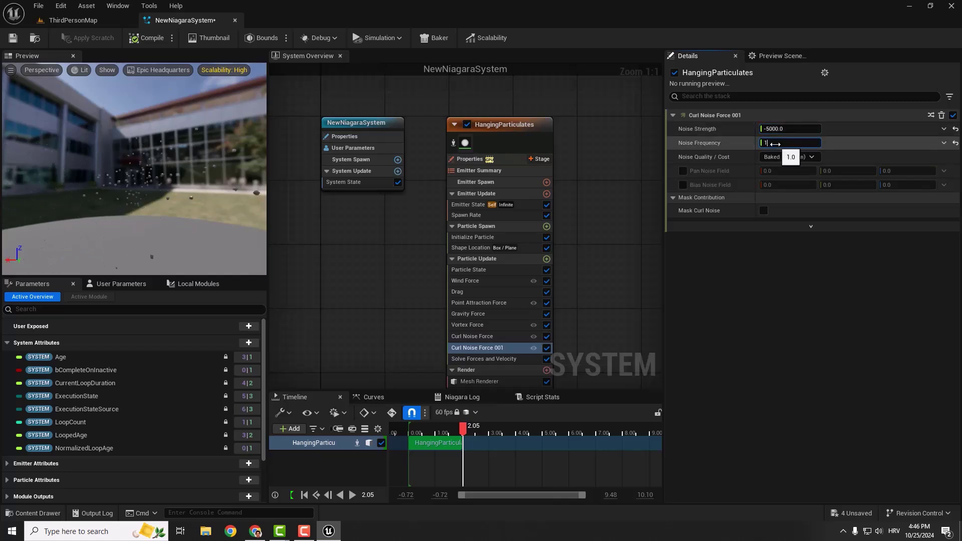
# - Enable the second Curl Noise Force's Pan Noise Field with X at -0.5, and play the simulation briefly from an earlier time
pyautogui.click(683, 171)
pyautogui.click(771, 171)
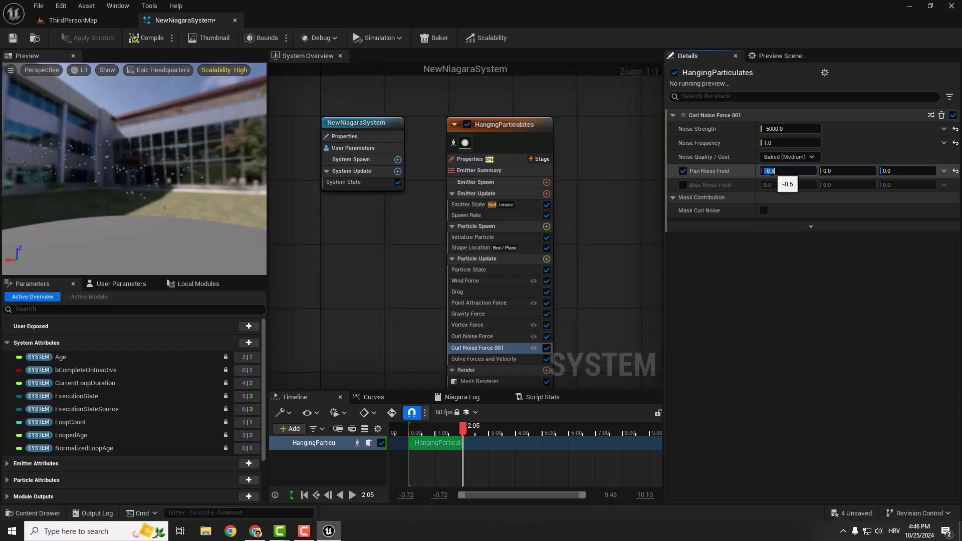
pyautogui.moveTo(464, 431); pyautogui.dragTo(437, 434)
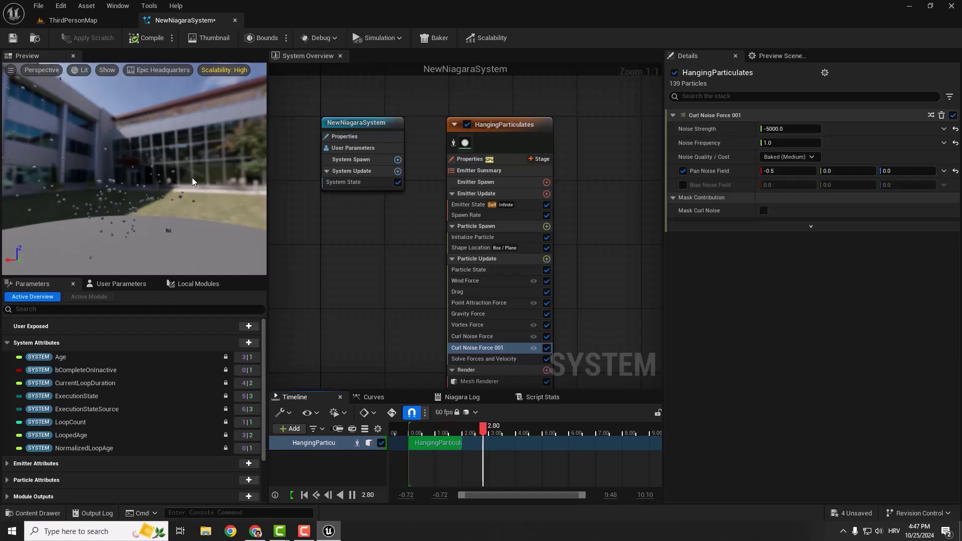
pyautogui.press('space')
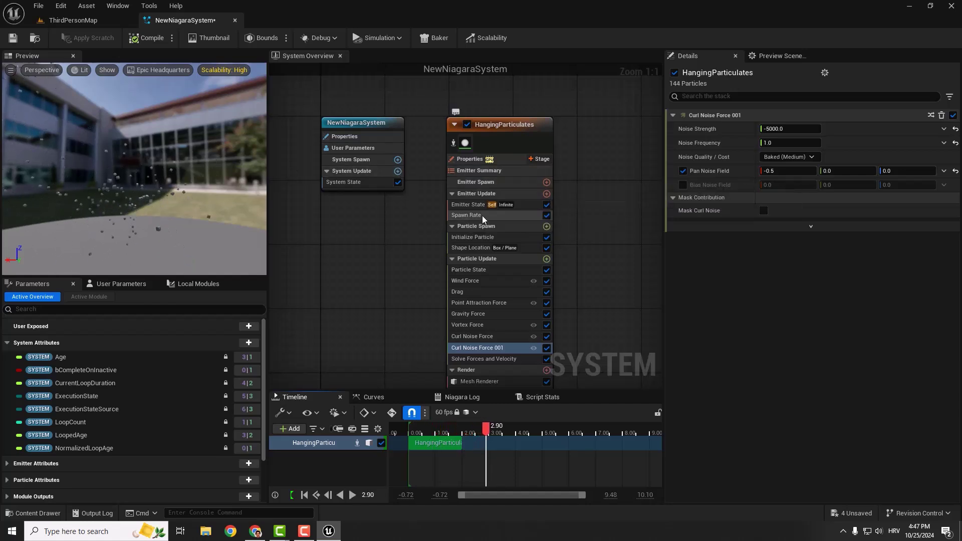
# - Set the emitter's Spawn Rate to 800, replay the simulation from the start, and save the Niagara system
pyautogui.click(467, 216)
pyautogui.click(788, 128)
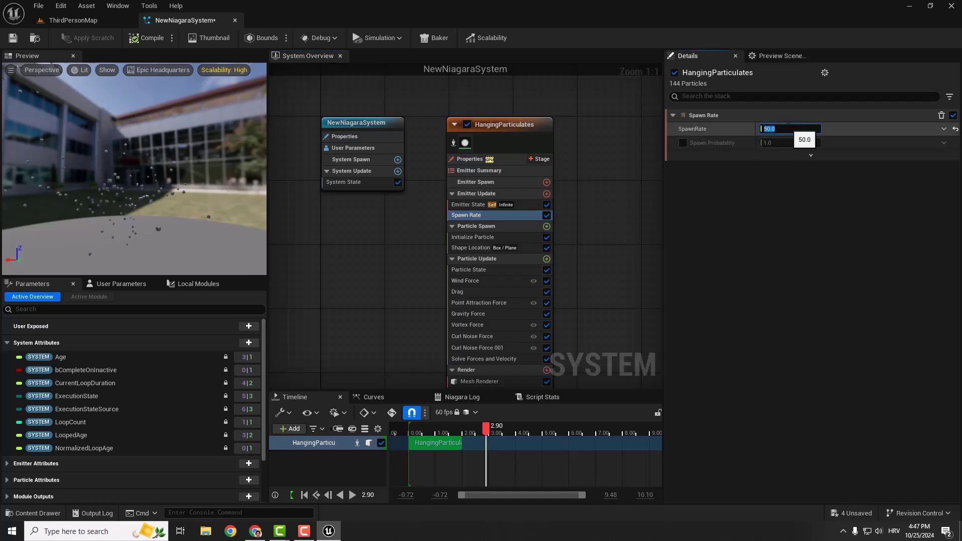
pyautogui.write('800')
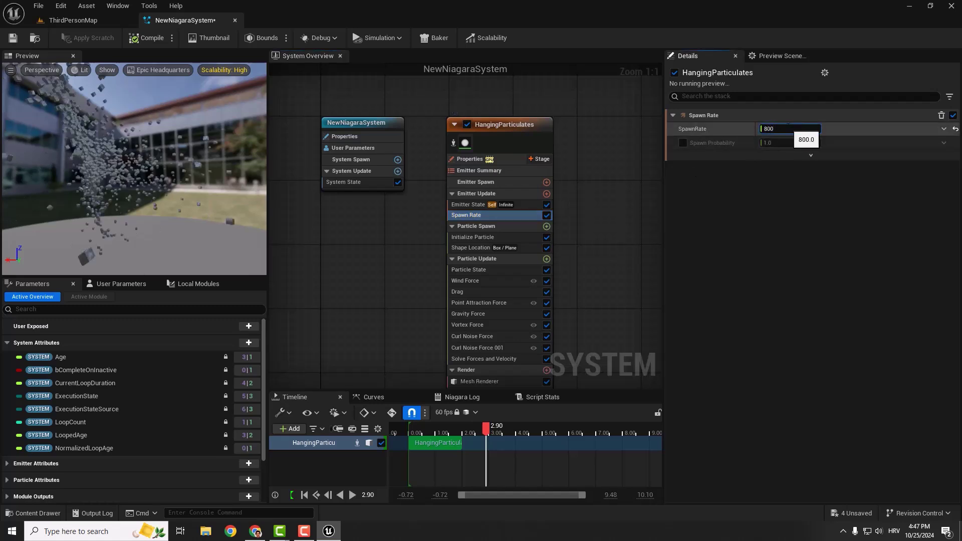
pyautogui.click(413, 434)
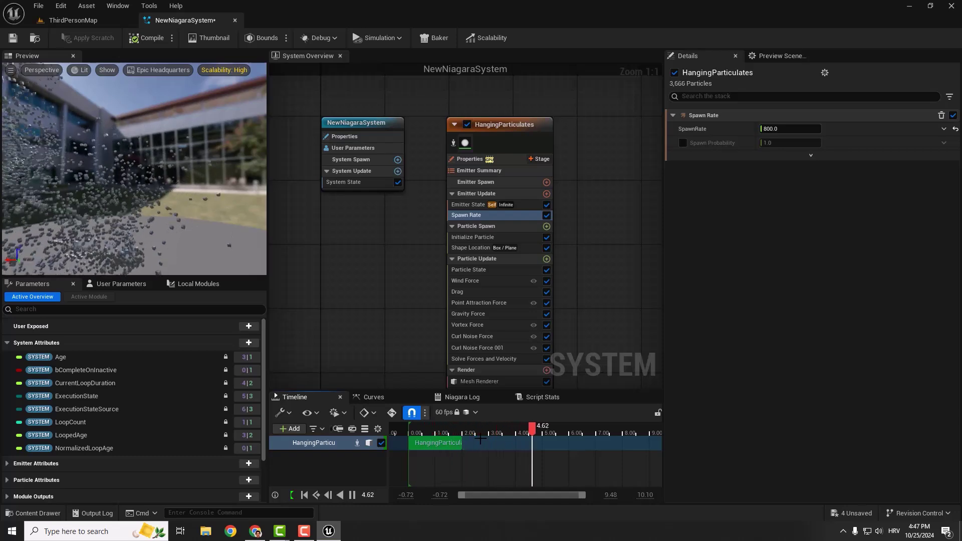
pyautogui.click(13, 38)
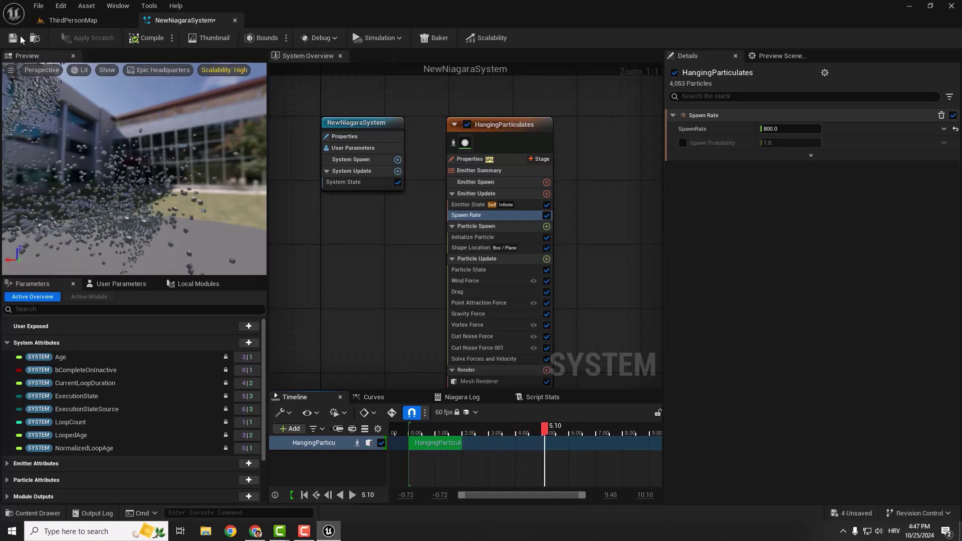
# - Return to the level editor and create a new level from the template with a floor, sky and lighting
pyautogui.click(71, 20)
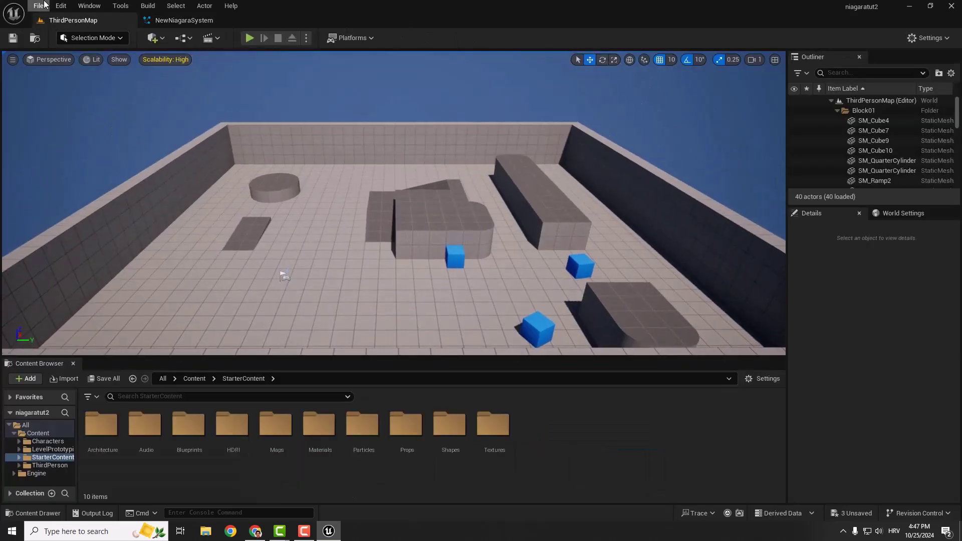
pyautogui.click(38, 6)
pyautogui.click(75, 44)
pyautogui.doubleClick(491, 194)
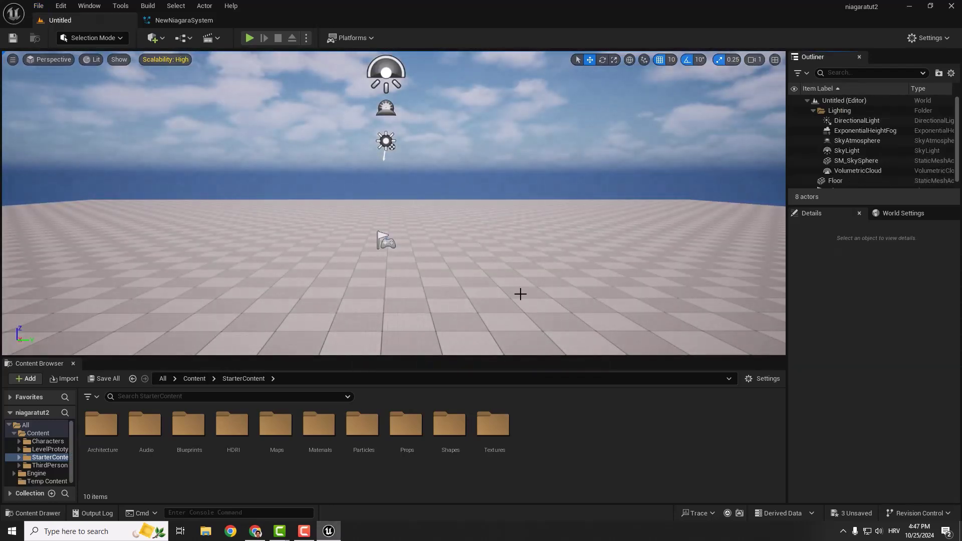
# - Place NewNiagaraSystem from the Content folder into the level and raise it well above the floor
pyautogui.click(521, 294)
pyautogui.click(38, 433)
pyautogui.click(276, 428)
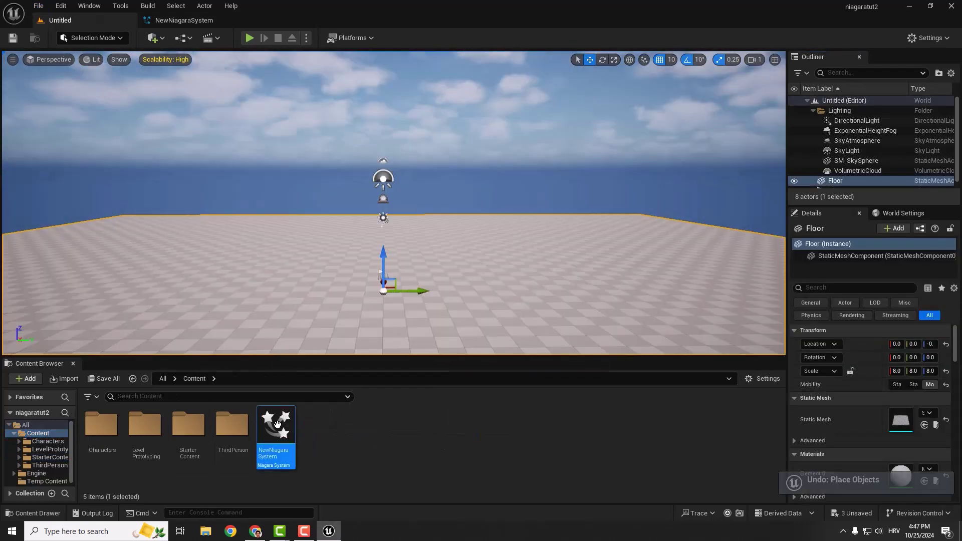
pyautogui.moveTo(281, 429); pyautogui.dragTo(451, 281)
pyautogui.moveTo(454, 241); pyautogui.dragTo(456, 87)
pyautogui.moveTo(456, 86)
pyautogui.mouseDown(button='right')
pyautogui.moveTo(475, 81)
pyautogui.moveTo(466, 79)
pyautogui.mouseUp(button='right')
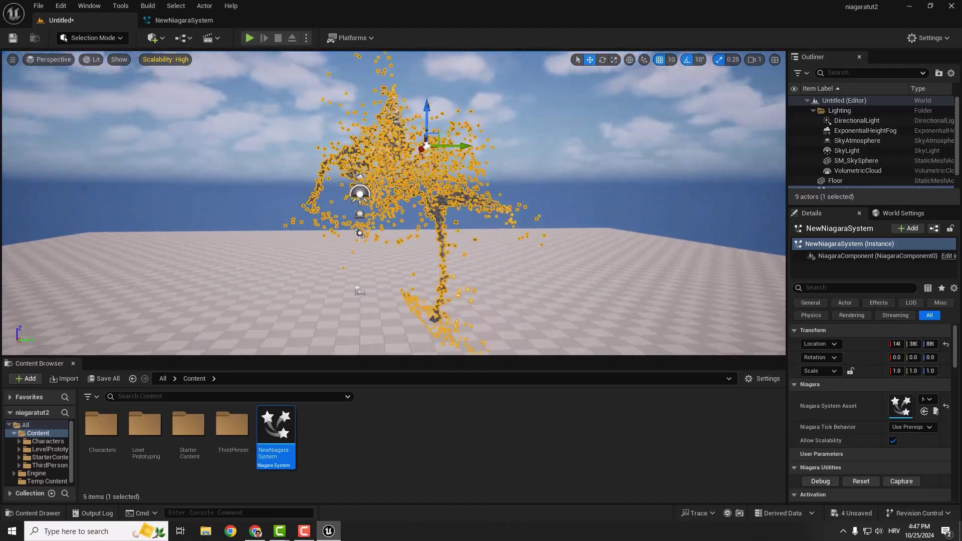
# - Hide the editor overlays and examine the particle swarm in the full-screen viewport, ending in the normal layout
pyautogui.press('g')
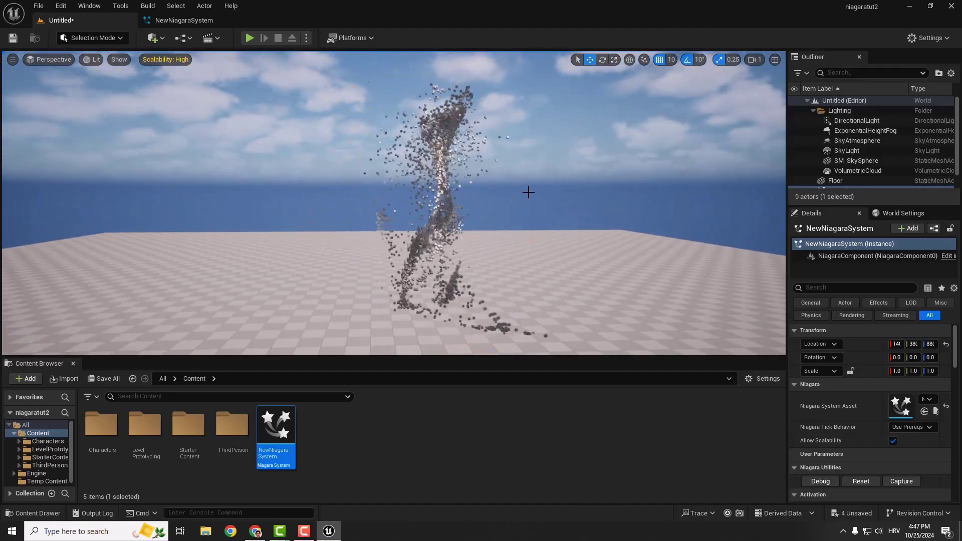
pyautogui.press('F11')
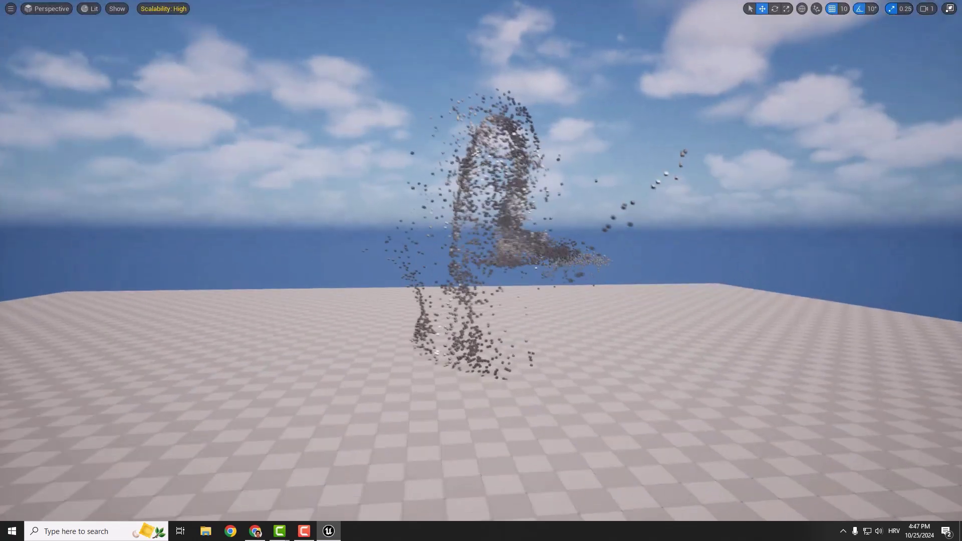
pyautogui.moveTo(481, 271); pyautogui.dragTo(486, 256, button='right')
pyautogui.press('F11')
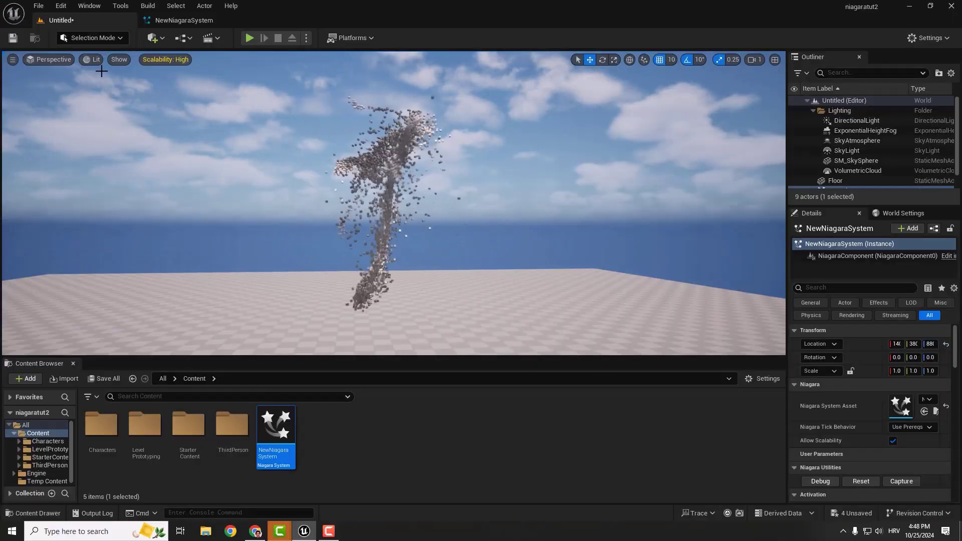
# - Add a Sphere shape to the level near the particle swarm
pyautogui.click(160, 38)
pyautogui.moveTo(198, 155)
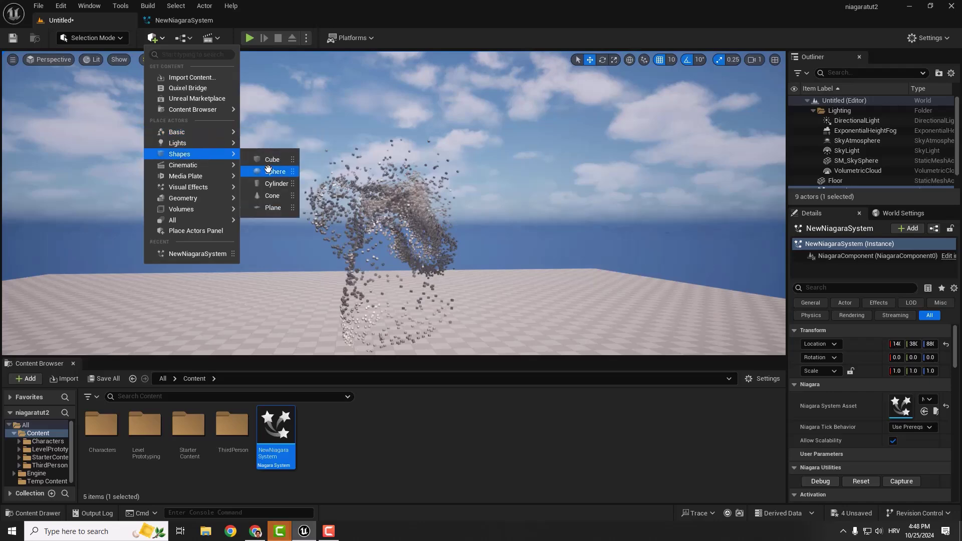
pyautogui.click(268, 169)
# - Create a material named NewMaterial in the Content folder and open it for editing
pyautogui.rightClick(341, 442)
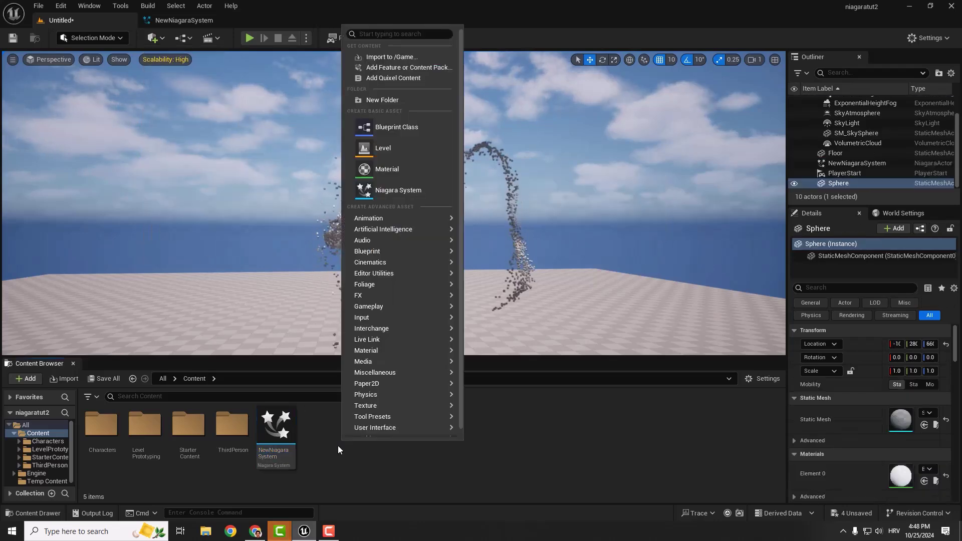
pyautogui.click(327, 453)
pyautogui.rightClick(333, 450)
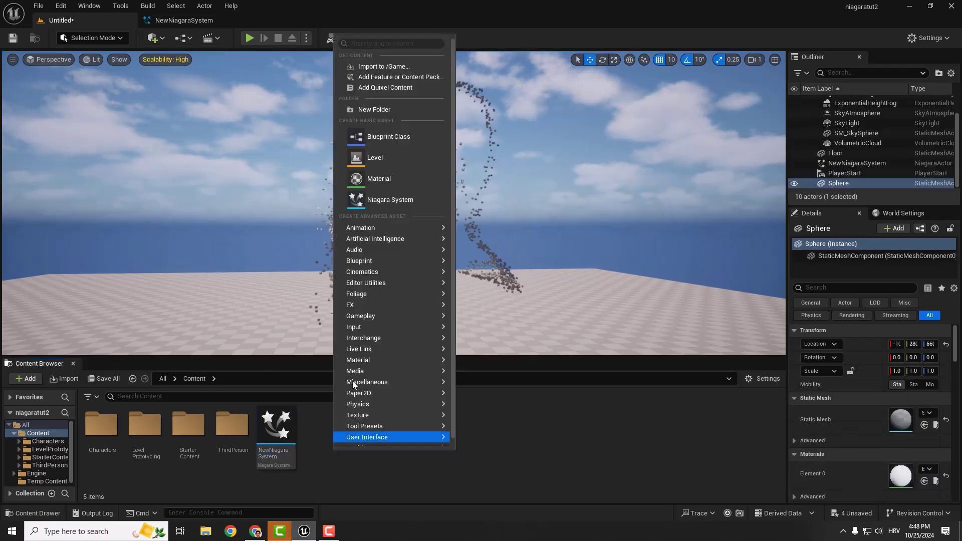
pyautogui.click(383, 176)
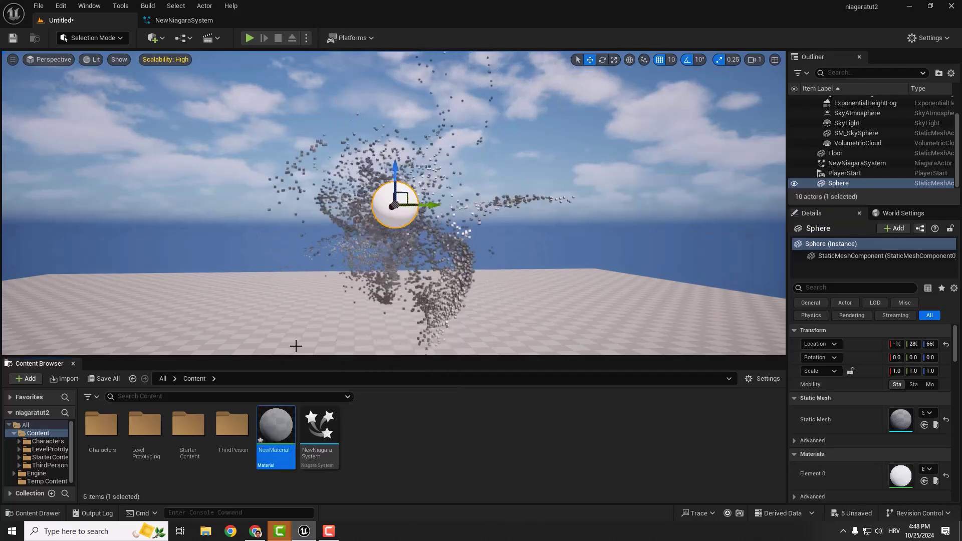
pyautogui.doubleClick(275, 429)
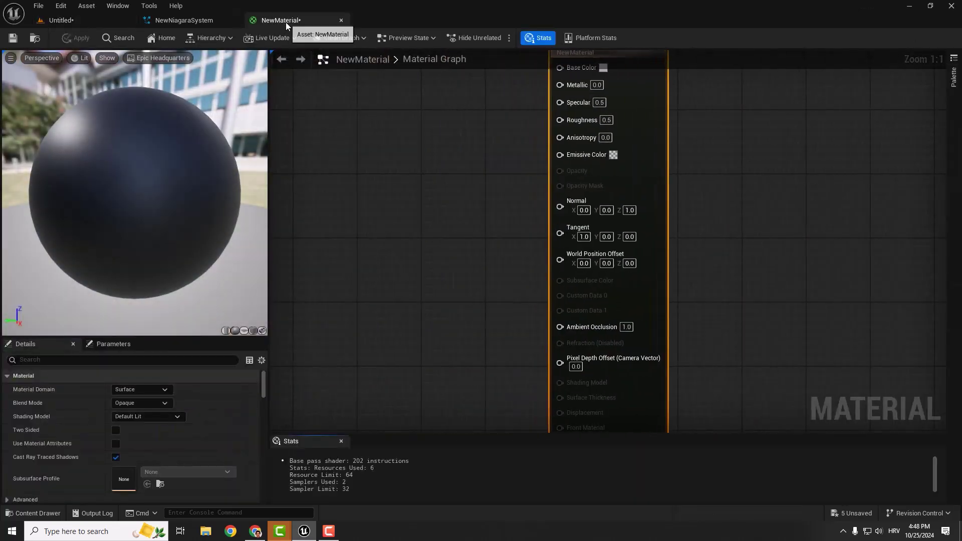
# - Add a three-component Constant, a scalar Constant and a Multiply node to the material graph
pyautogui.moveTo(414, 151); pyautogui.dragTo(535, 221, button='right')
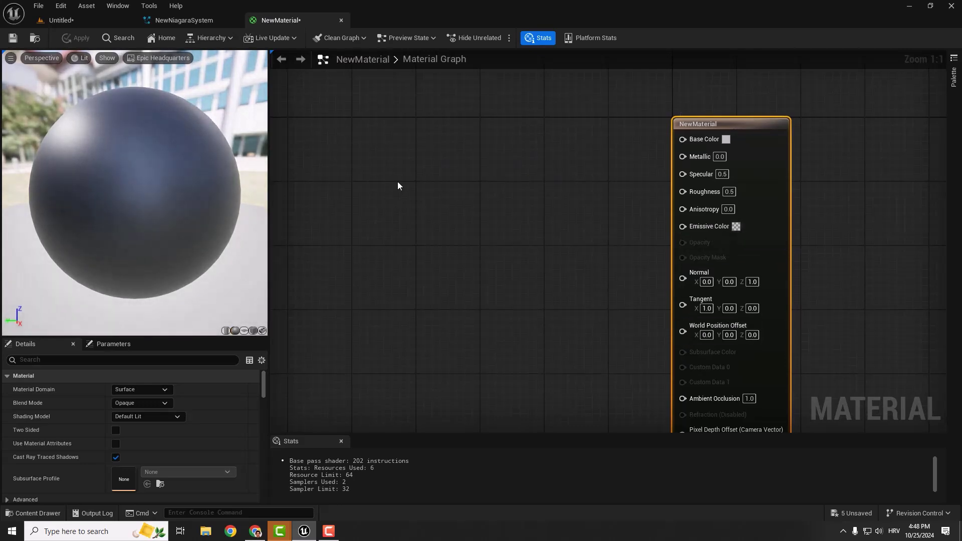
pyautogui.click(349, 147)
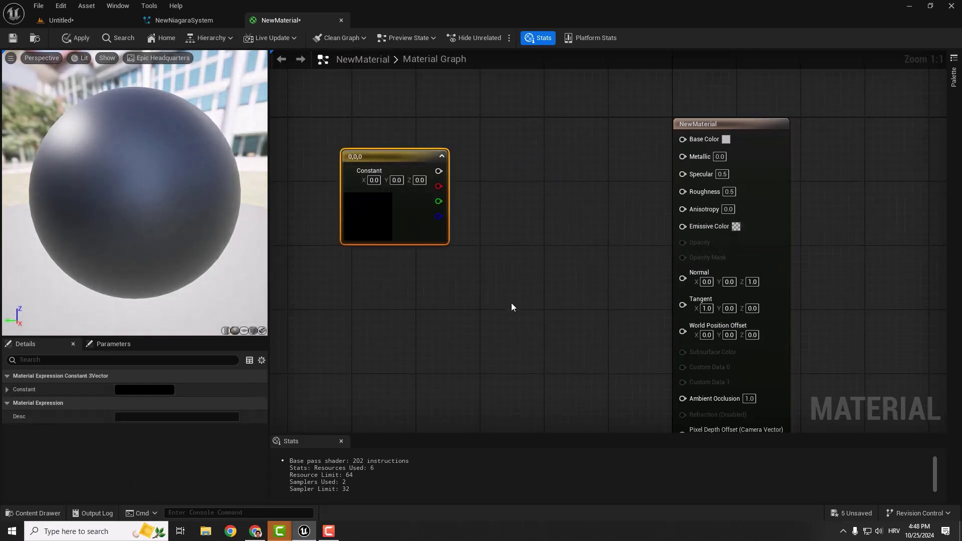
pyautogui.moveTo(397, 156); pyautogui.dragTo(385, 132)
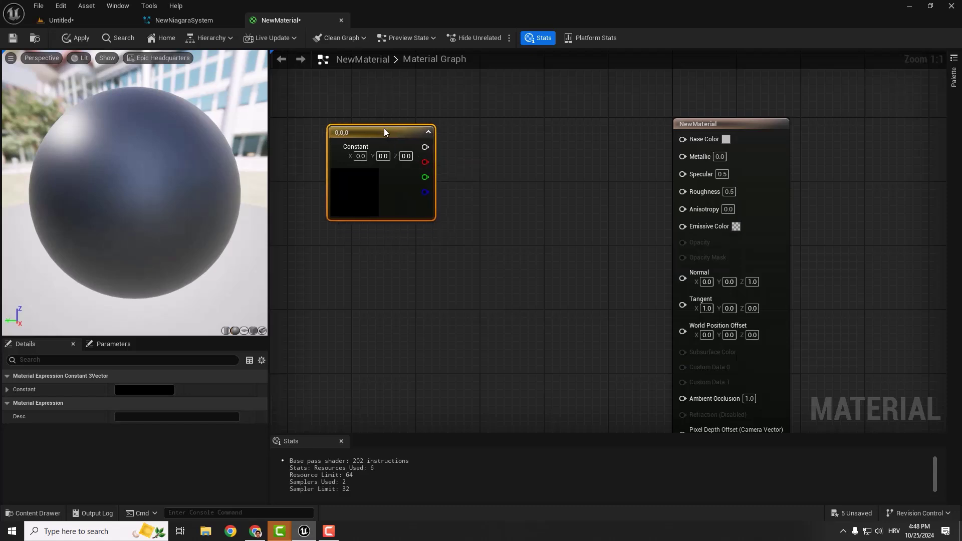
pyautogui.click(336, 302)
pyautogui.click(511, 254)
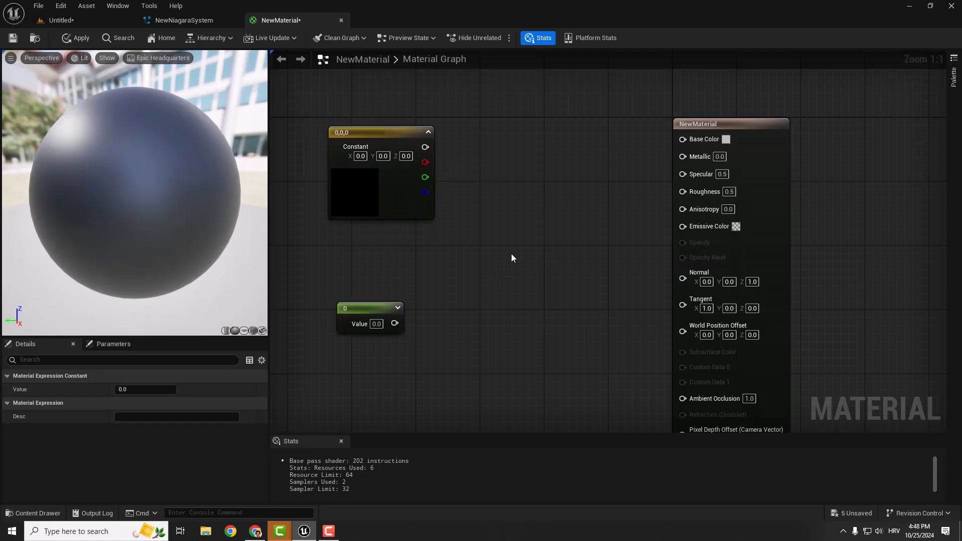
pyautogui.click(474, 263)
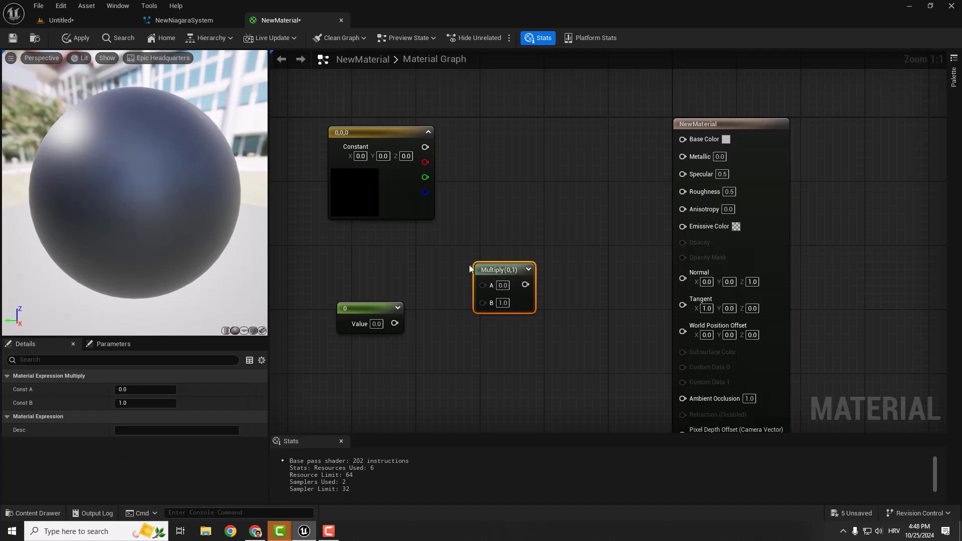
# - Connect the colour constant to Multiply A, the scalar constant to Multiply B, and the Multiply output to Emissive Color
pyautogui.moveTo(394, 324); pyautogui.dragTo(480, 303)
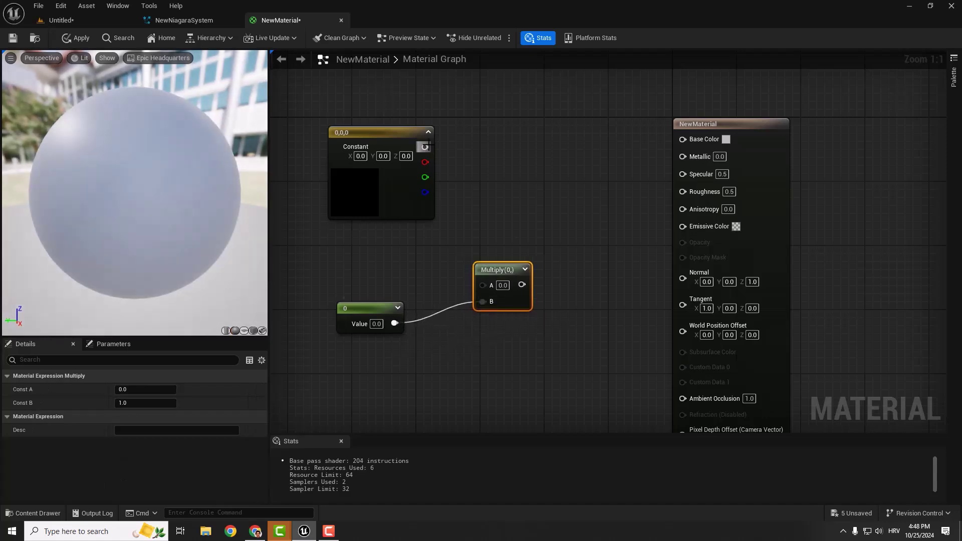
pyautogui.moveTo(425, 147); pyautogui.dragTo(681, 225)
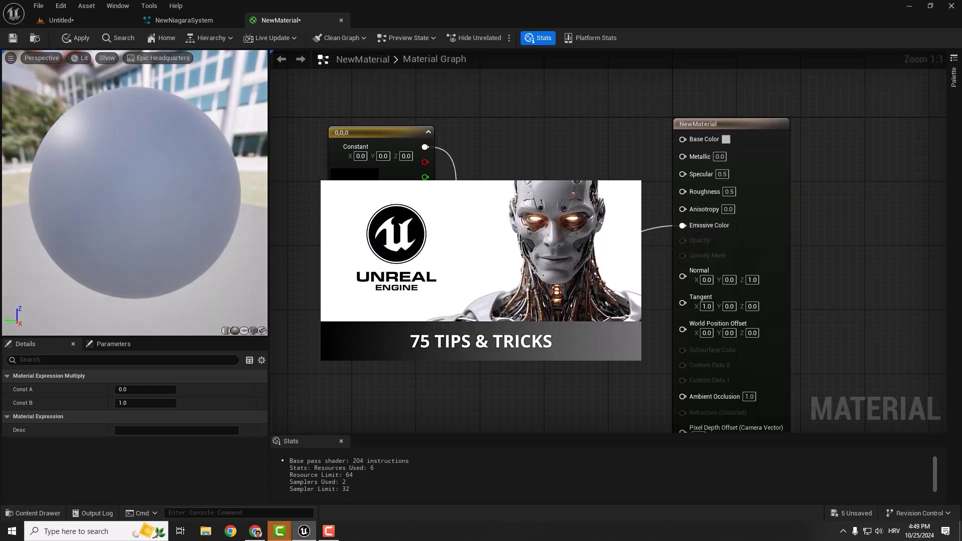
pyautogui.press('Escape')
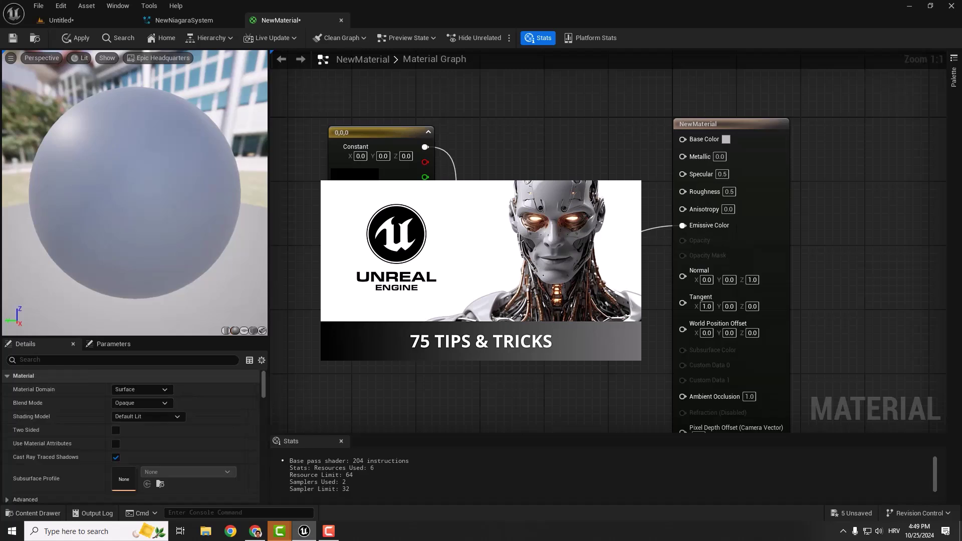
# - Set the colour constant to bright green (R 0.037764, G 1, B 0) and the scalar constant to 20
pyautogui.doubleClick(353, 192)
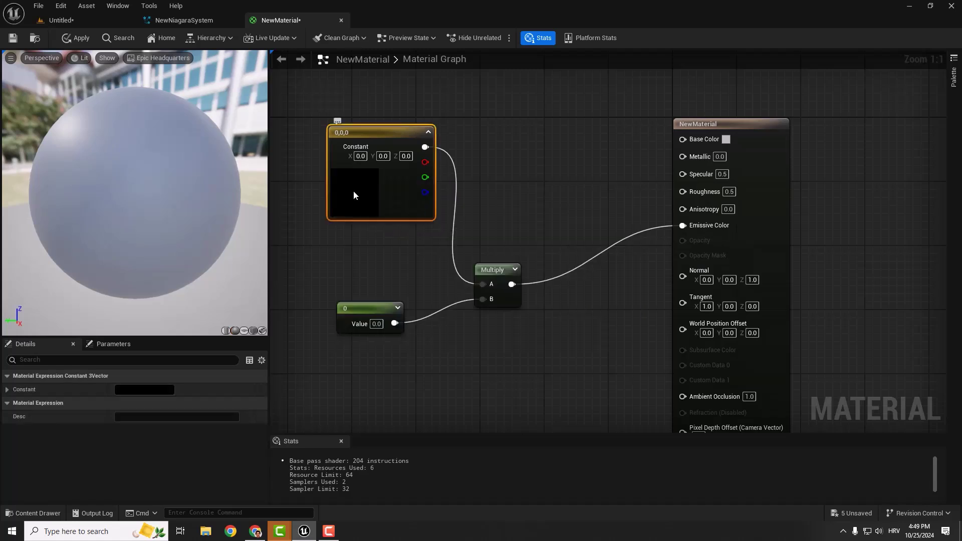
pyautogui.moveTo(414, 281); pyautogui.dragTo(390, 327)
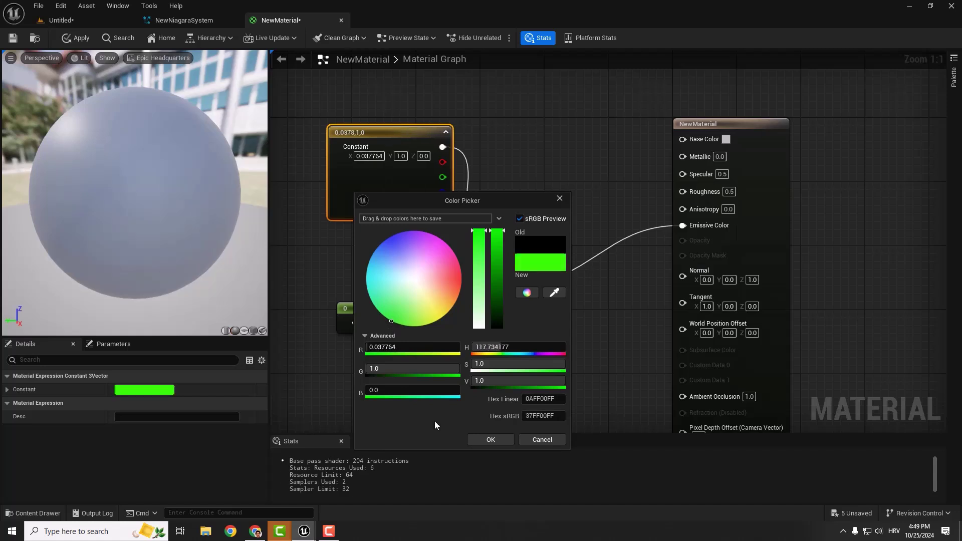
pyautogui.click(481, 439)
pyautogui.click(370, 309)
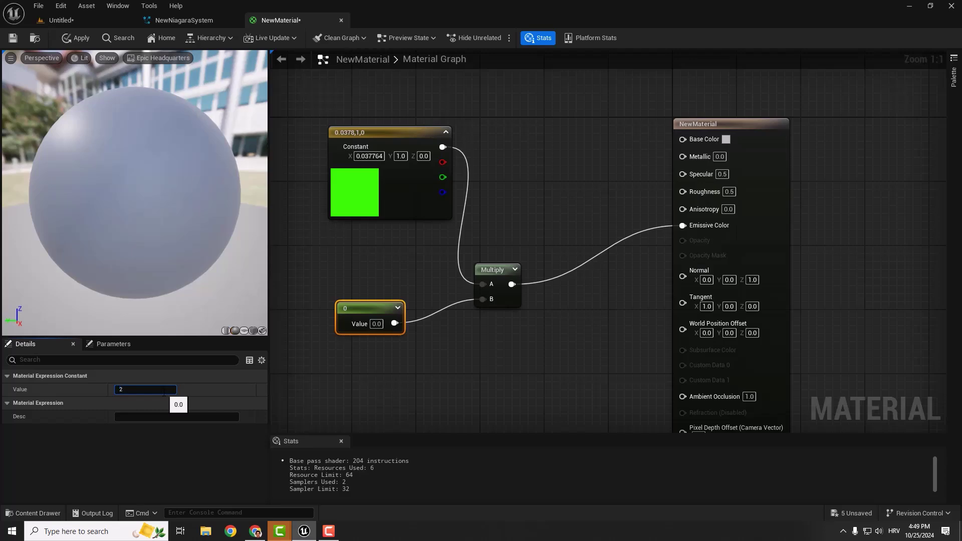
pyautogui.press('Return')
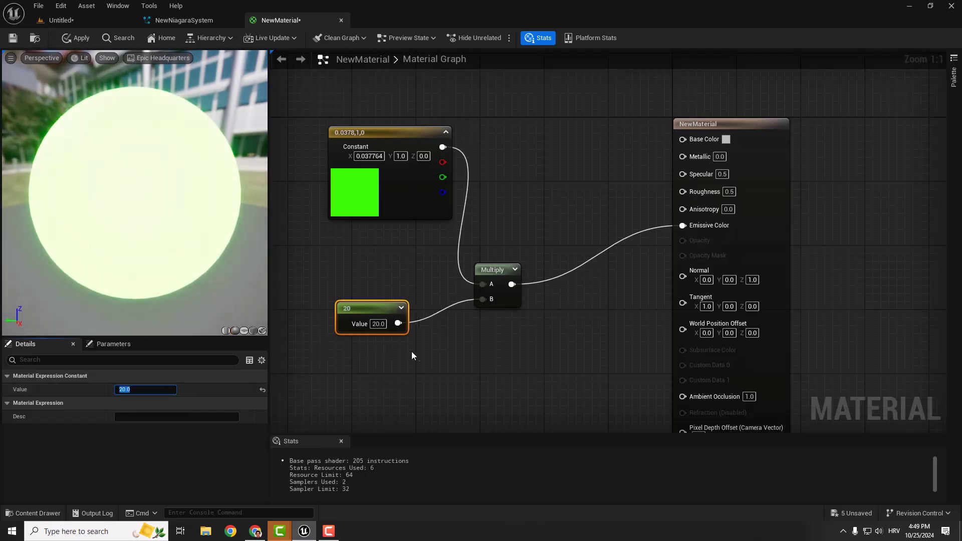
# - Save the new level in the Content folder under the name 1
pyautogui.click(60, 20)
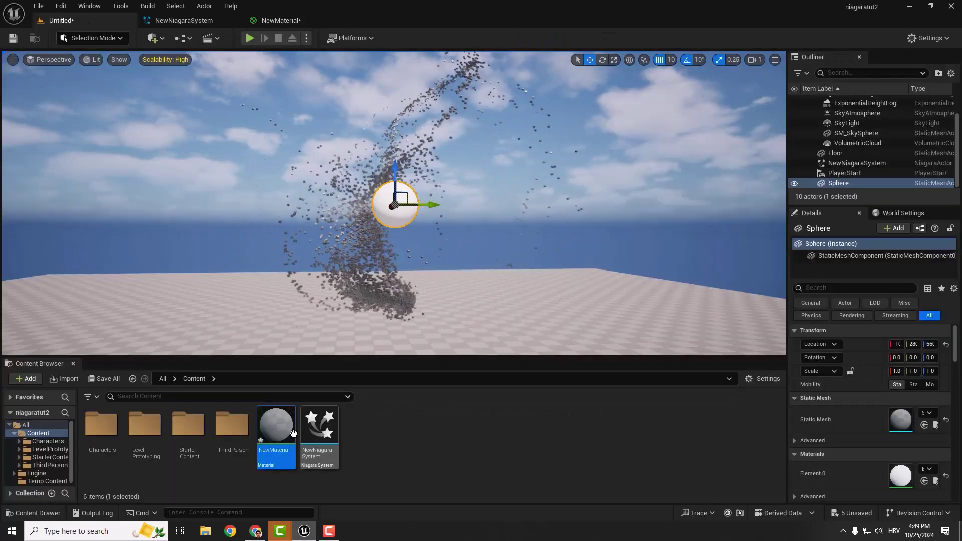
pyautogui.hotkey('ctrl', 's')
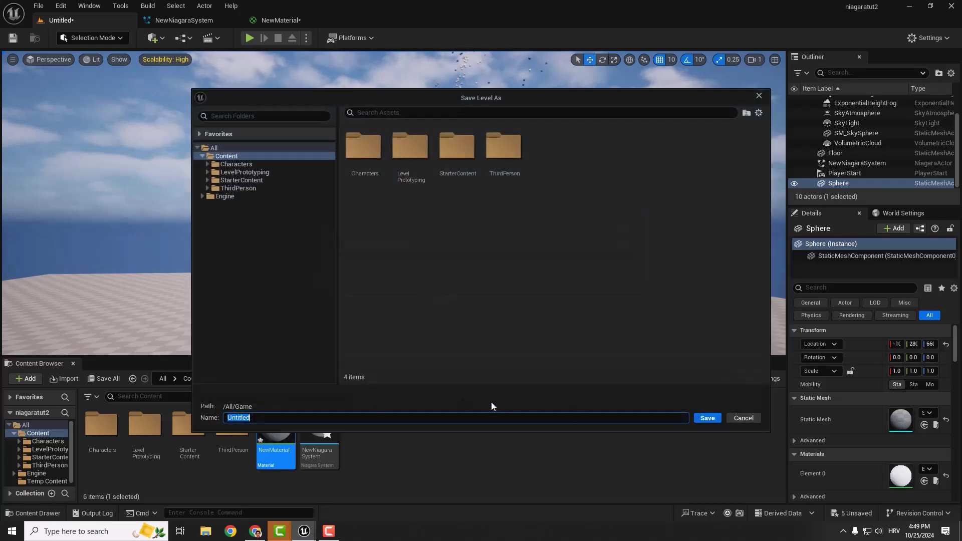
pyautogui.click(708, 418)
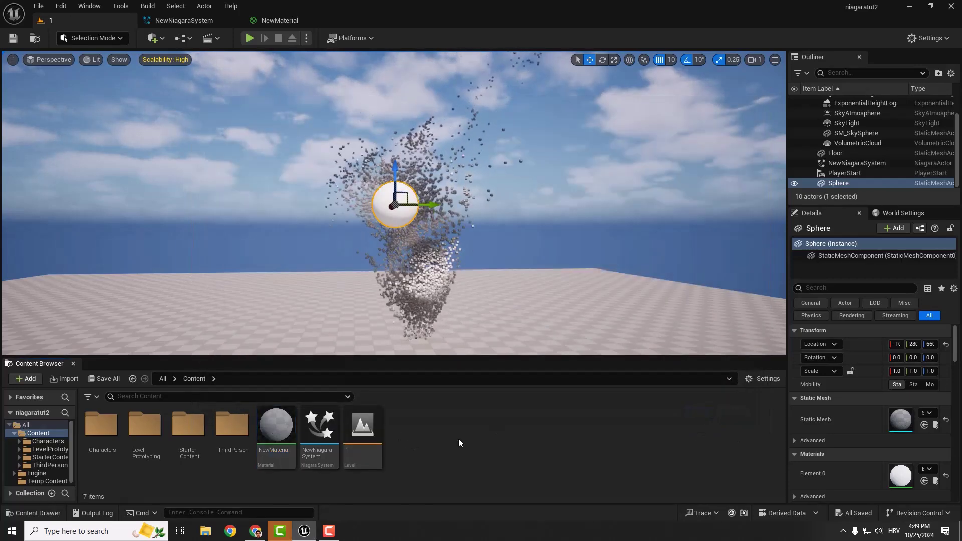
# - Assign NewMaterial to the sphere's Element 0 material slot and apply the material's graph changes to the level
pyautogui.click(273, 433)
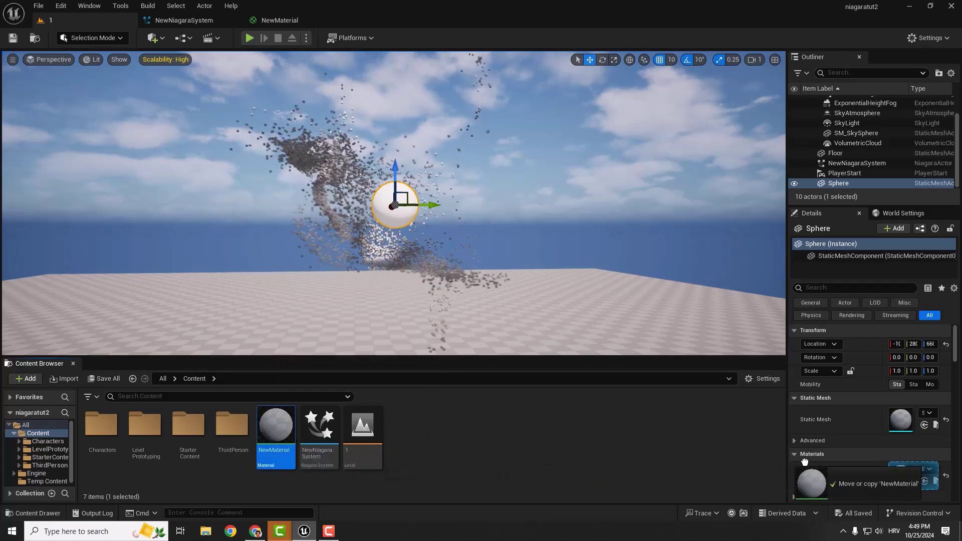
pyautogui.moveTo(900, 473); pyautogui.dragTo(901, 474)
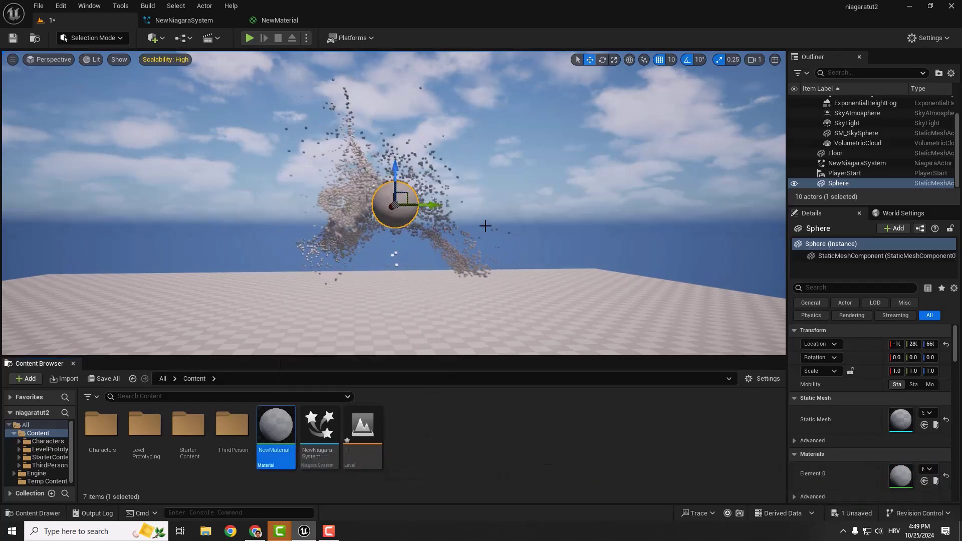
pyautogui.click(291, 21)
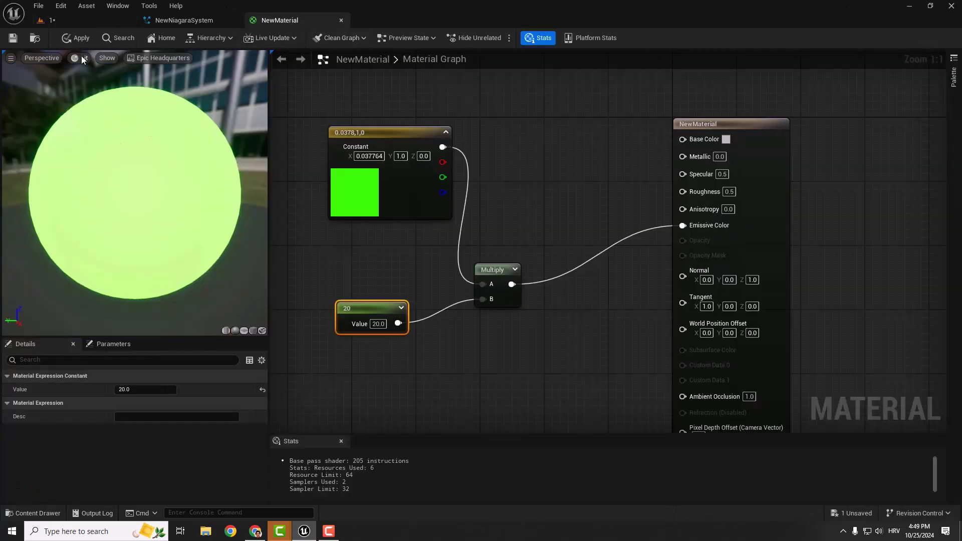
pyautogui.click(72, 40)
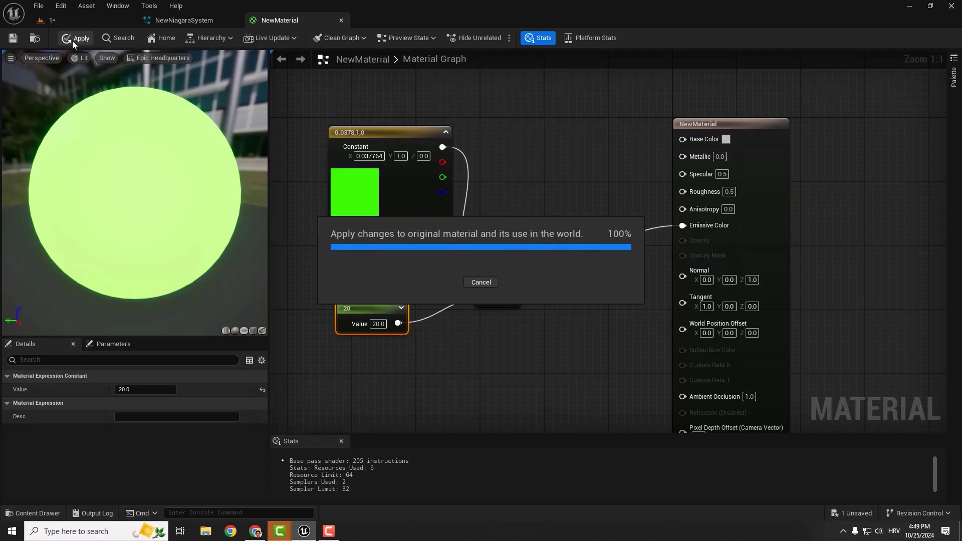
pyautogui.click(50, 21)
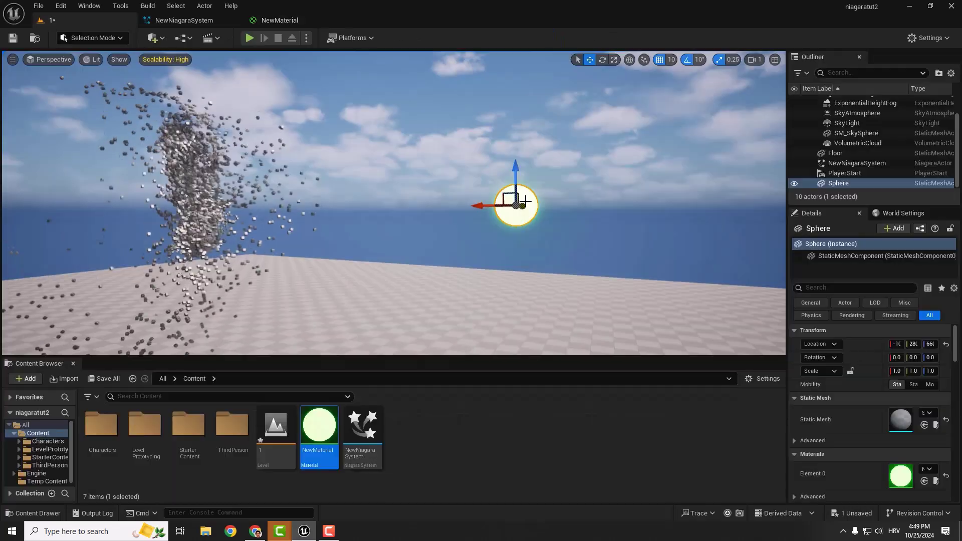
# - Reset the locations of the Sphere and NewNiagaraSystem actors to the world origin (0, 0, 0)
pyautogui.click(946, 345)
pyautogui.click(841, 165)
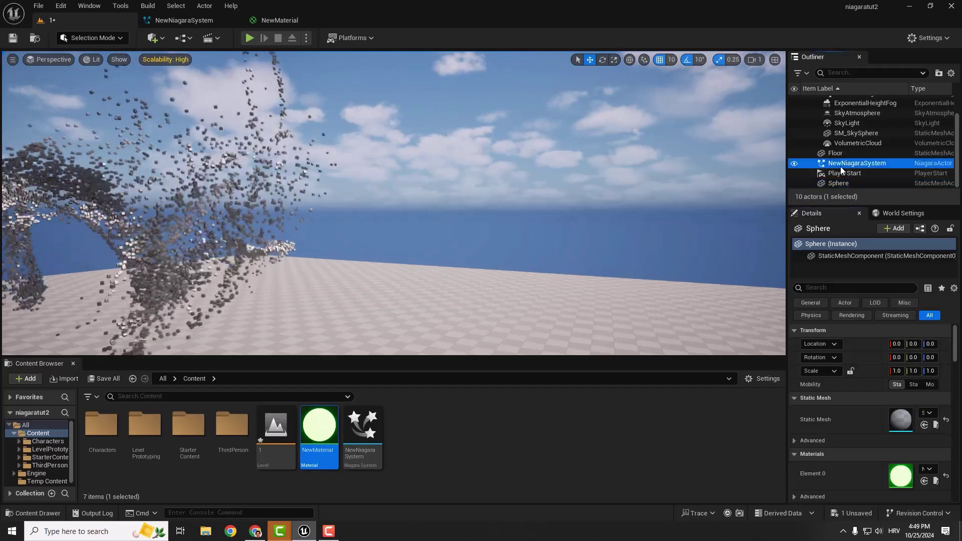
pyautogui.click(946, 344)
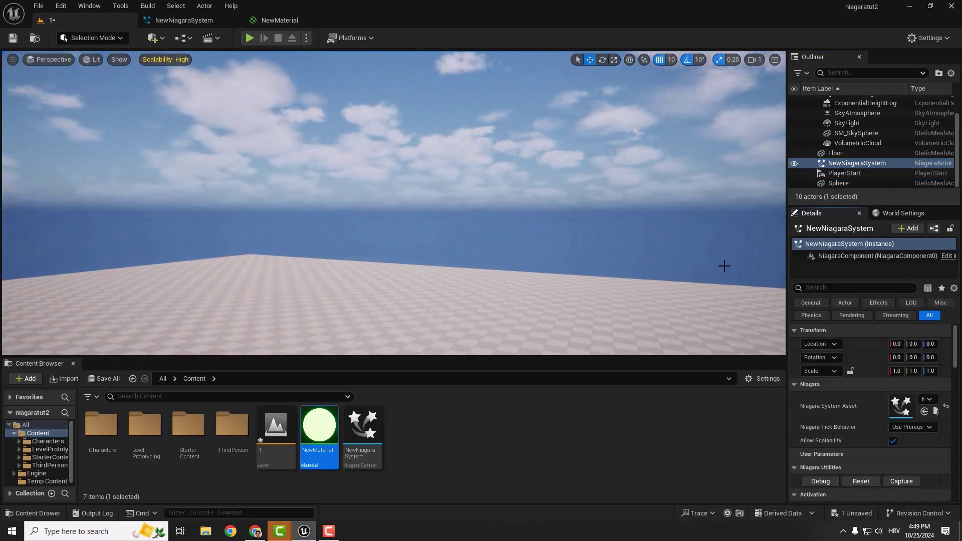
# - Delete the Floor actor from the level
pyautogui.click(543, 285)
pyautogui.press('Delete')
pyautogui.moveTo(543, 246); pyautogui.dragTo(481, 296, button='right')
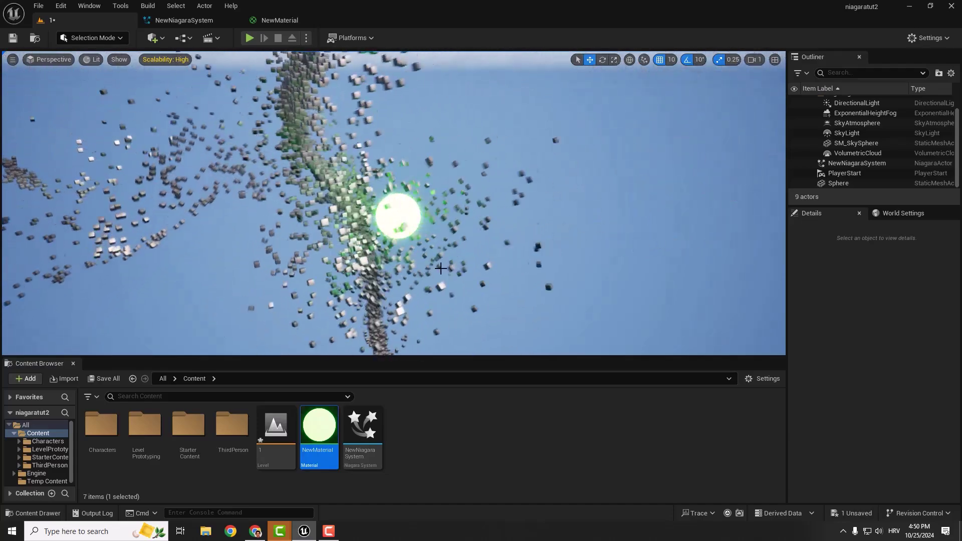
# - Set the HangingParticulates emitter's SpawnRate to 1000, save the Niagara system and return to the level
pyautogui.click(173, 23)
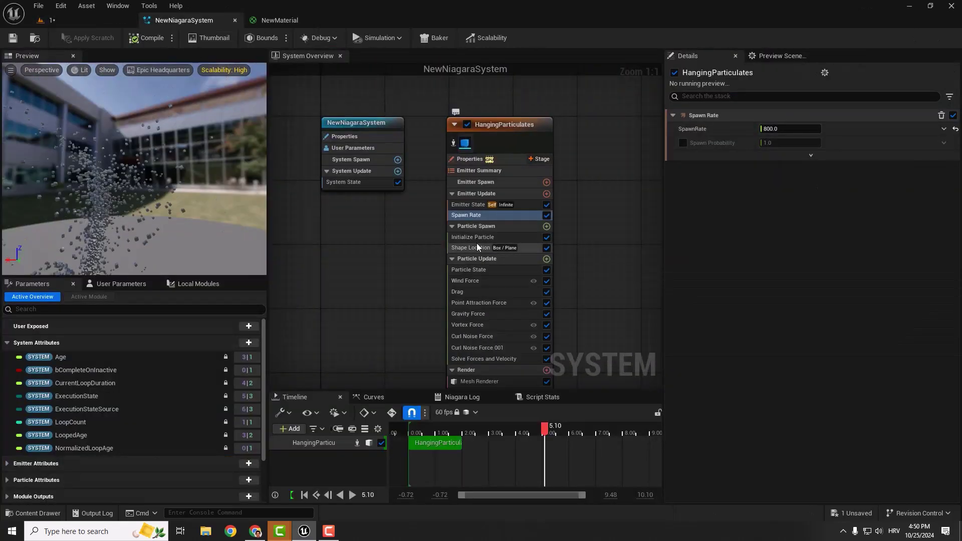
pyautogui.click(477, 216)
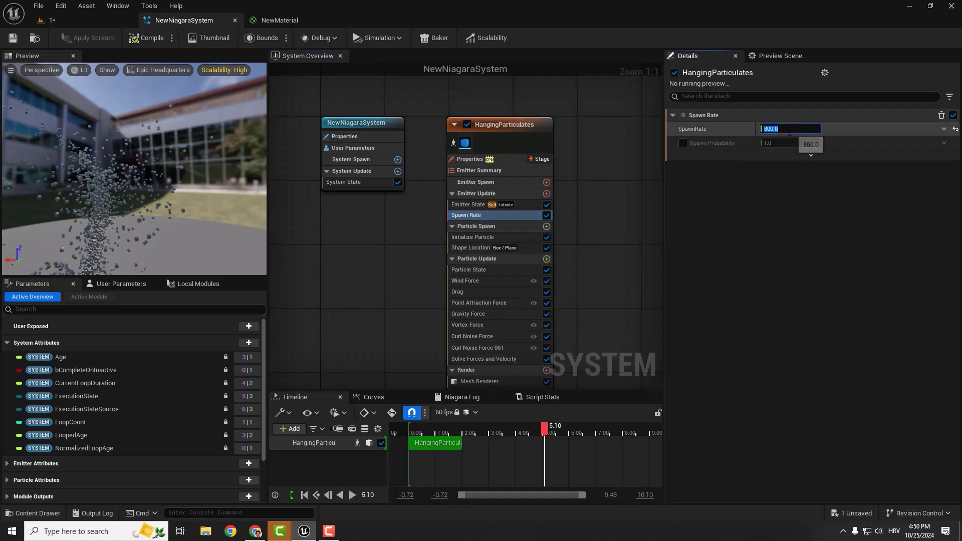
pyautogui.write('0')
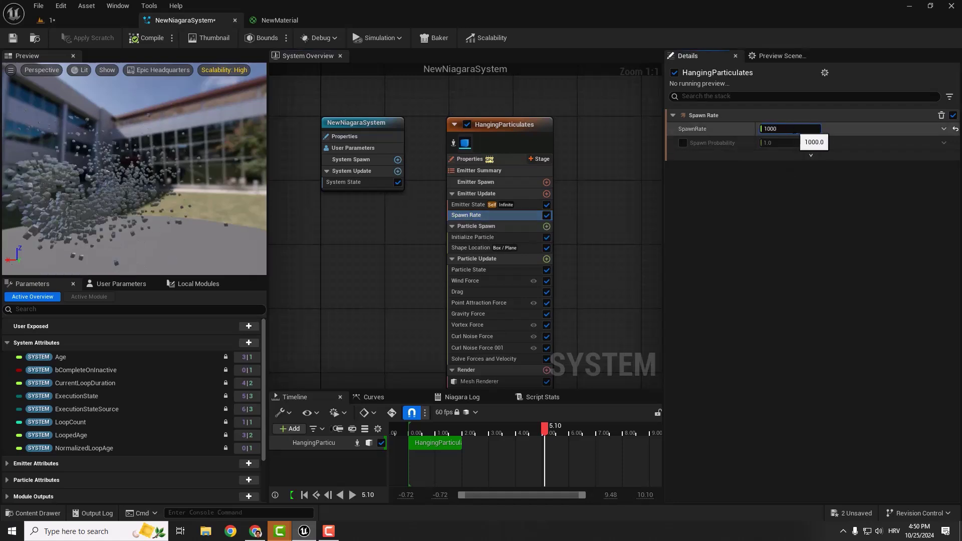
pyautogui.click(15, 38)
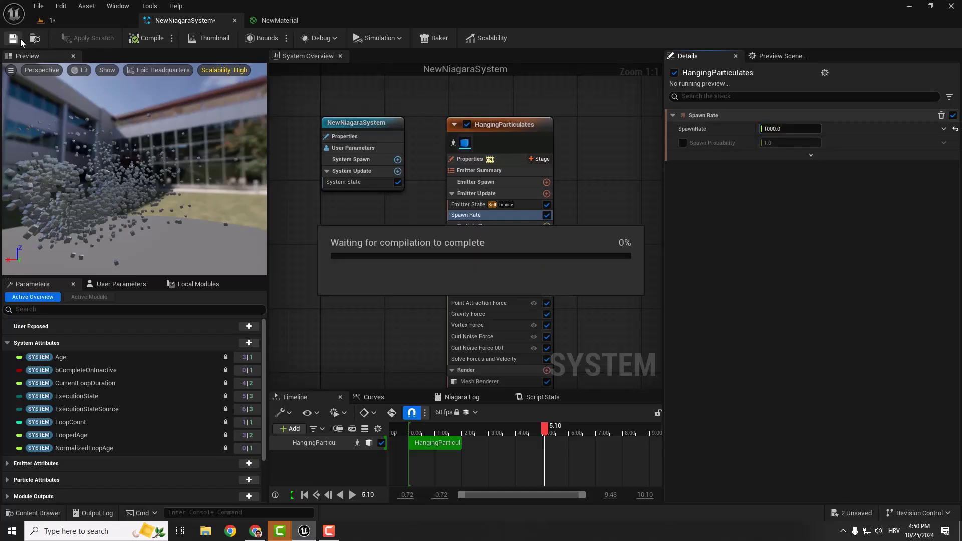
pyautogui.click(56, 22)
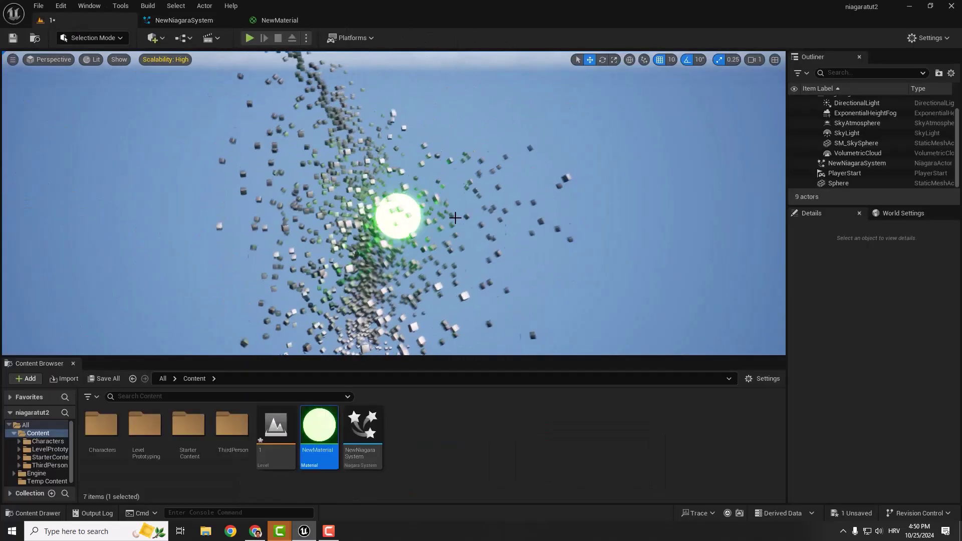
# - Enable Cast Shadow on the NewNiagaraSystem actor in the level
pyautogui.click(855, 163)
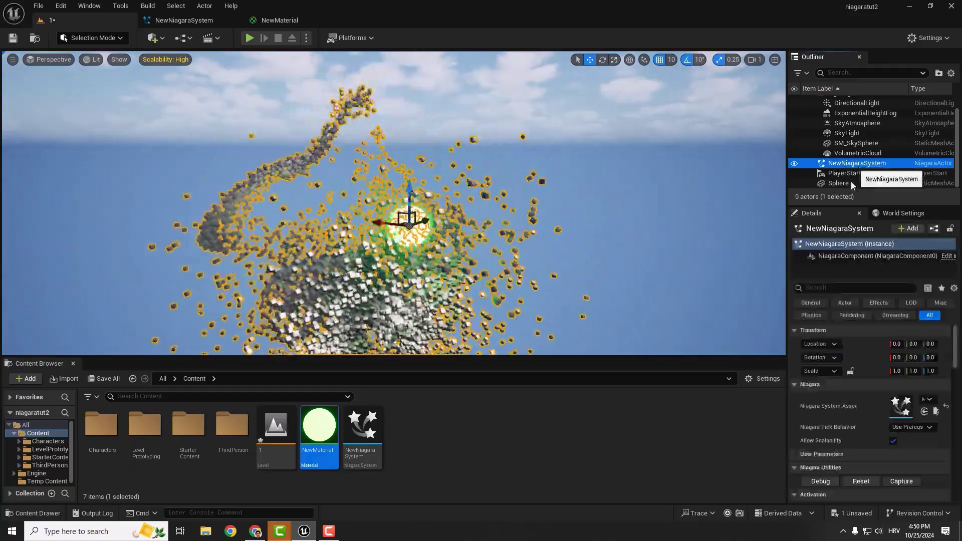
pyautogui.click(825, 288)
pyautogui.write('shadow')
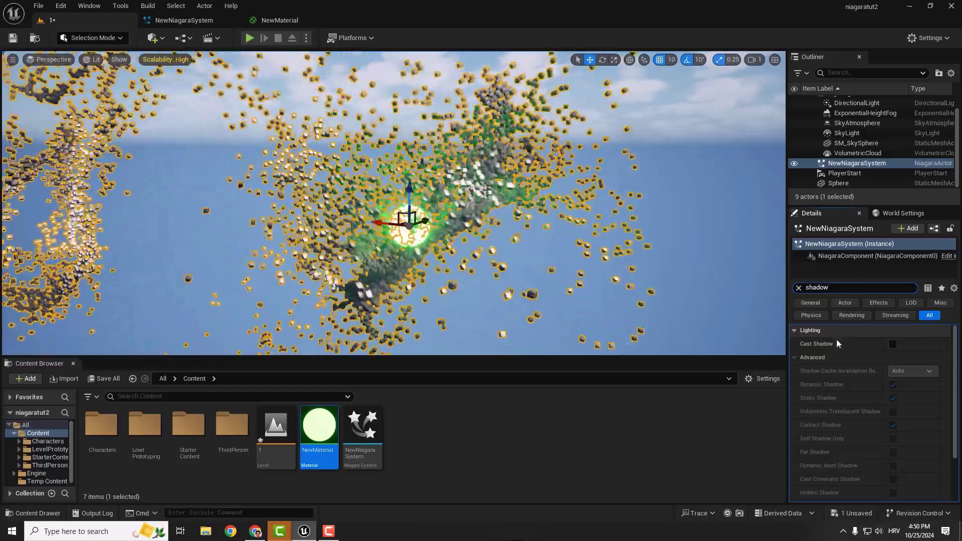
pyautogui.click(894, 346)
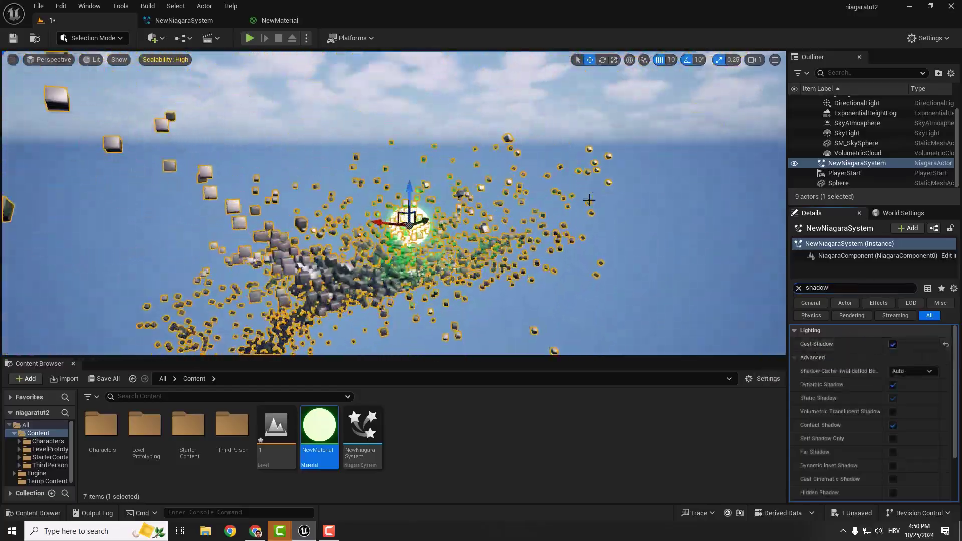
pyautogui.click(579, 196)
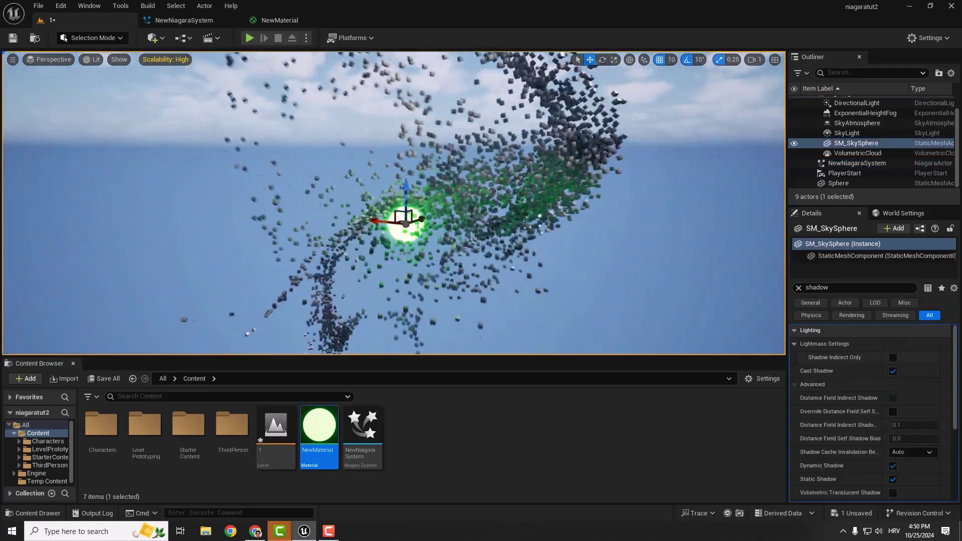
# - Set the DirectionalLight's Intensity to 0.1
pyautogui.click(857, 104)
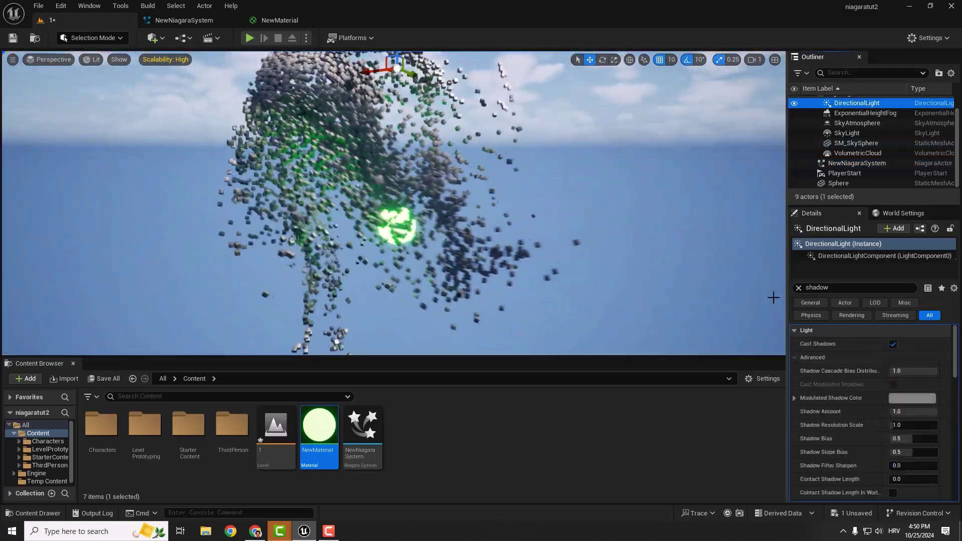
pyautogui.click(799, 287)
pyautogui.click(900, 412)
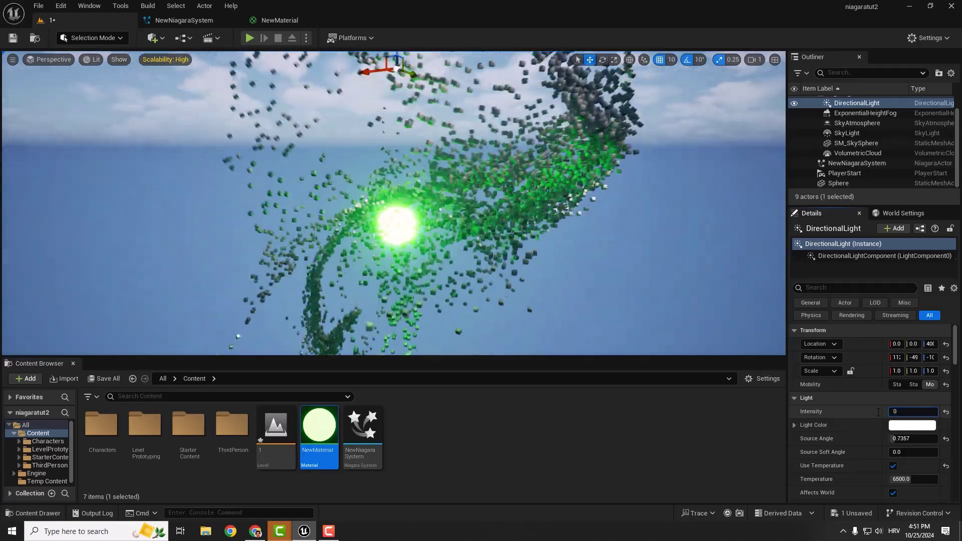
pyautogui.write('0.1')
pyautogui.press('Return')
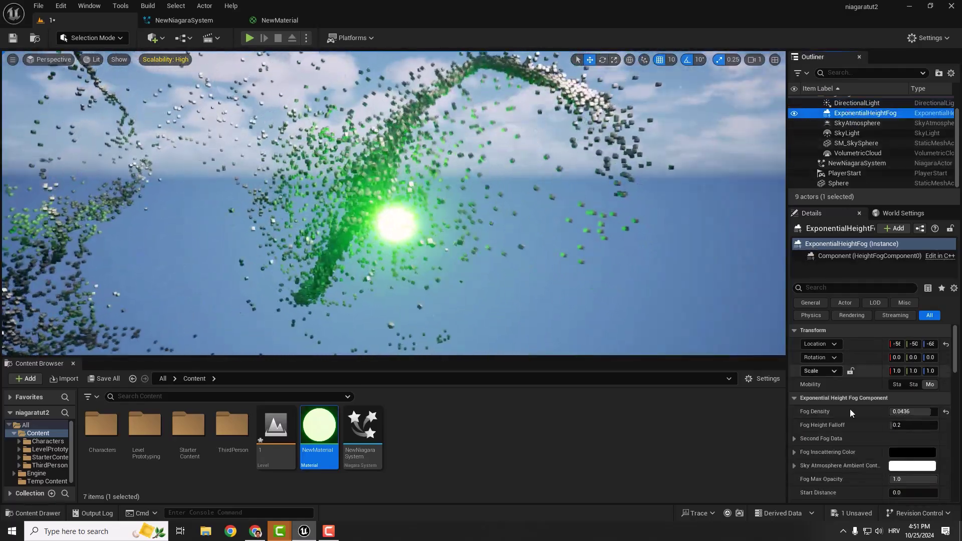
# - Set the ExponentialHeightFog's Fog Density to 1 and hide the VolumetricCloud actor
pyautogui.click(926, 411)
pyautogui.write('1')
pyautogui.press('Return')
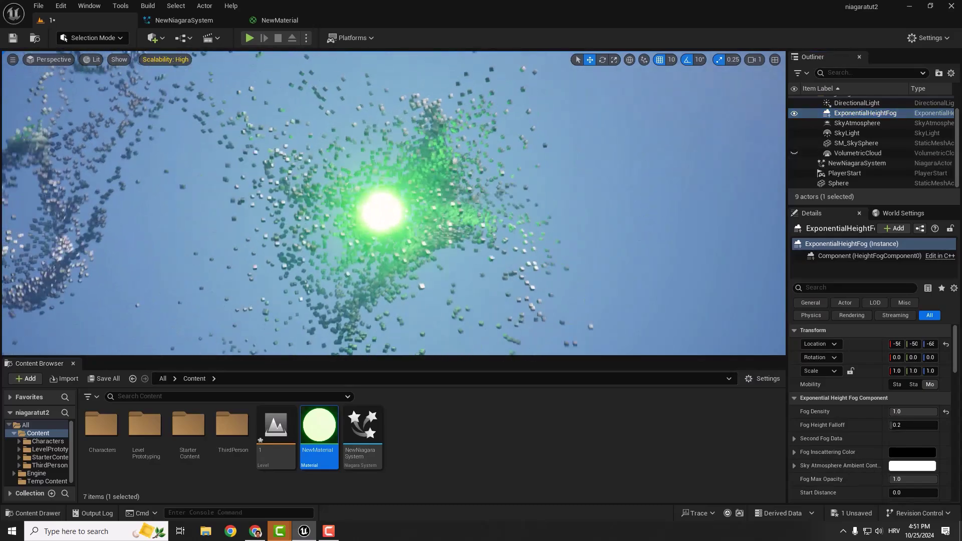
# - Set the scalar constant feeding Multiply B in NewMaterial to 10, save the material and return to the level
pyautogui.click(263, 22)
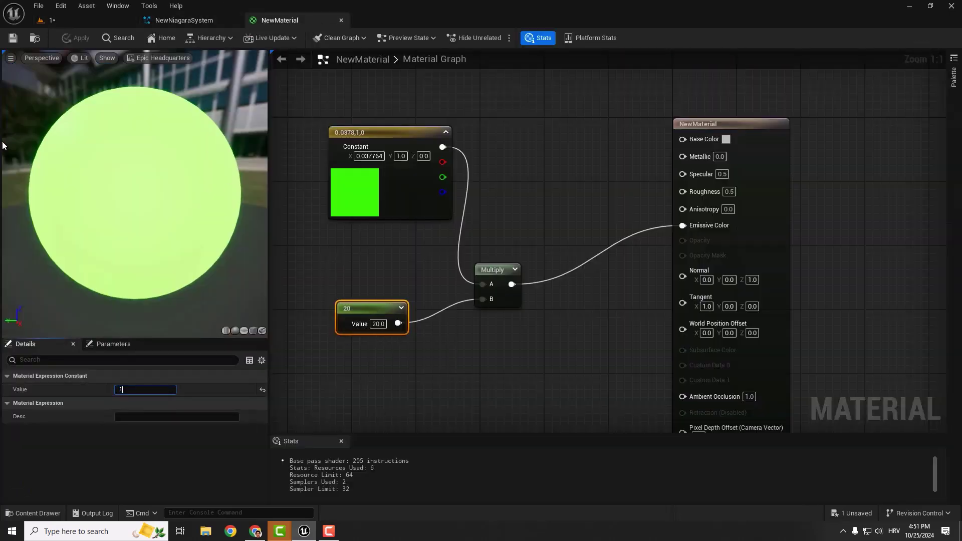
pyautogui.write('10')
pyautogui.click(22, 39)
pyautogui.click(59, 19)
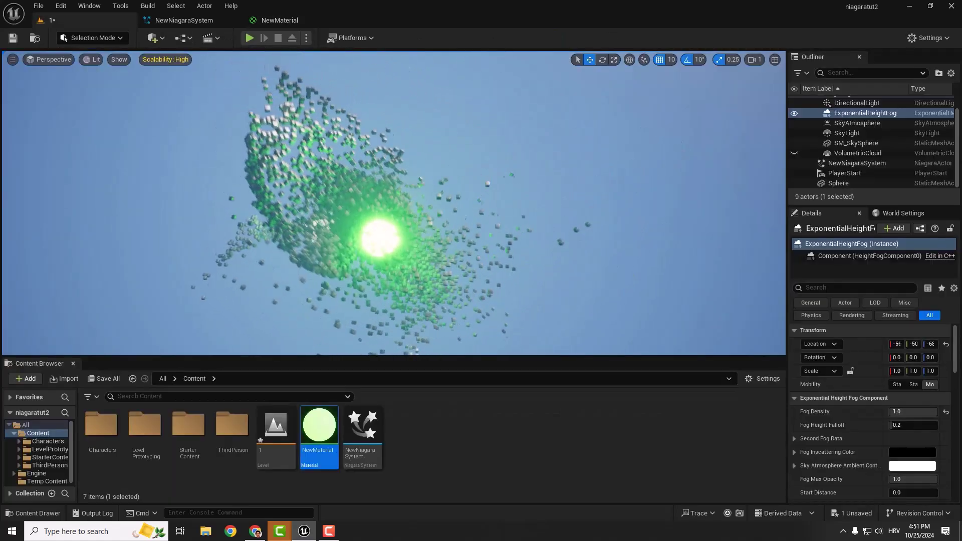
# - Show the viewport full screen and swing the directional light's sun to different angles around the swarm and glowing sphere
pyautogui.press('F11')
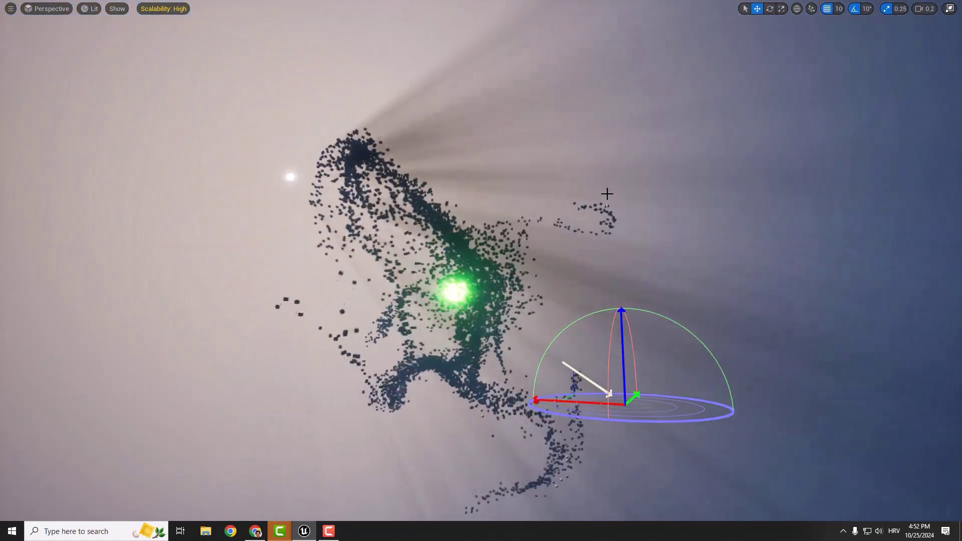
pyautogui.hotkey('ctrl', 'l')
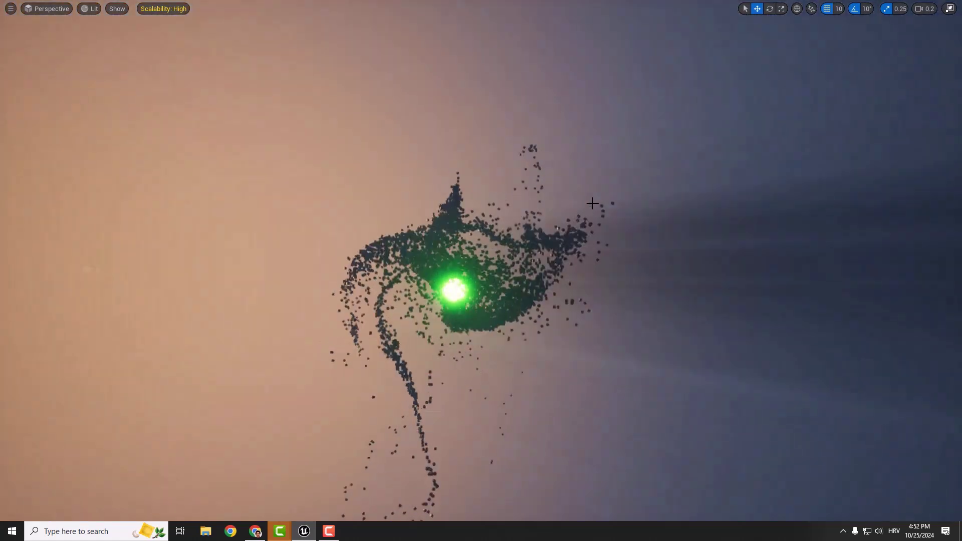
pyautogui.hotkey('ctrl', 'l')
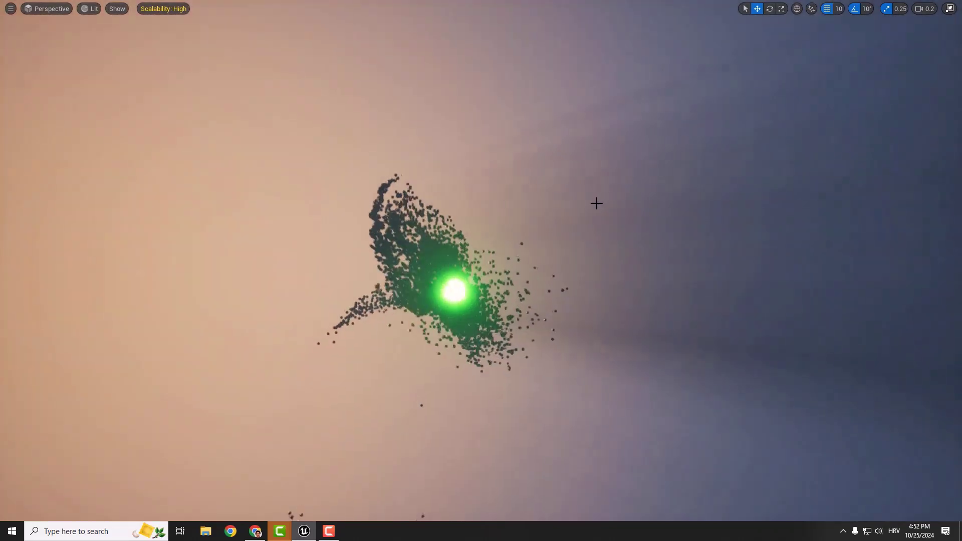
pyautogui.hotkey('ctrl', 'l')
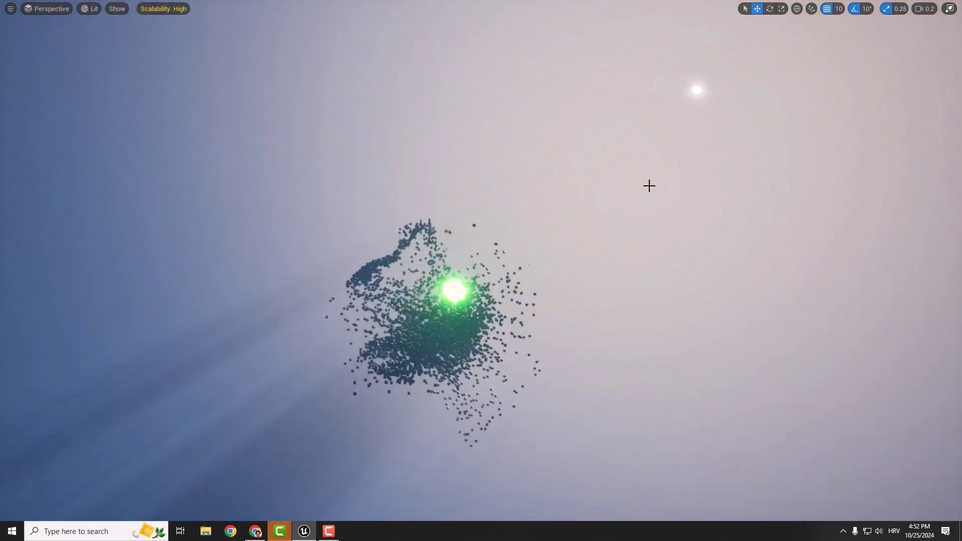
pyautogui.hotkey('ctrl', 'l')
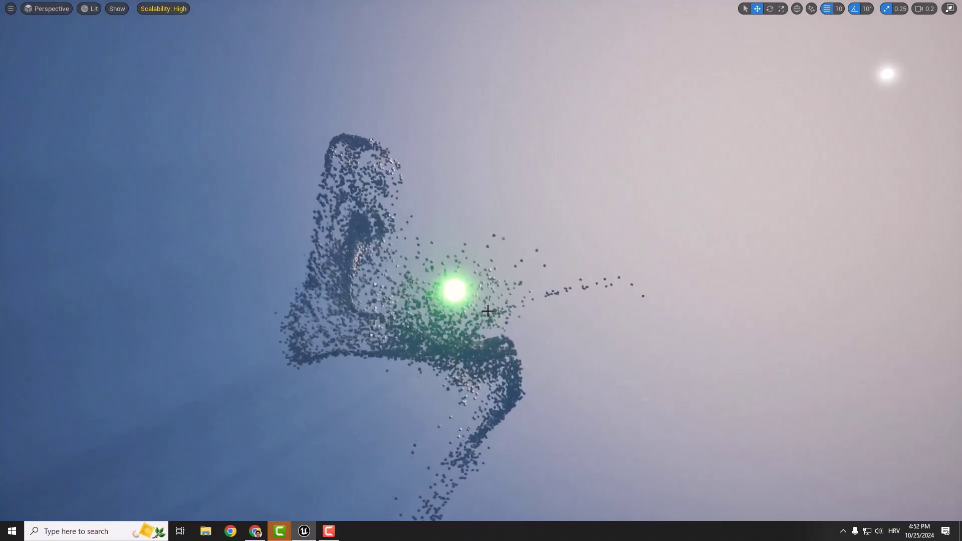
pyautogui.moveTo(610, 233); pyautogui.dragTo(573, 236, button='right')
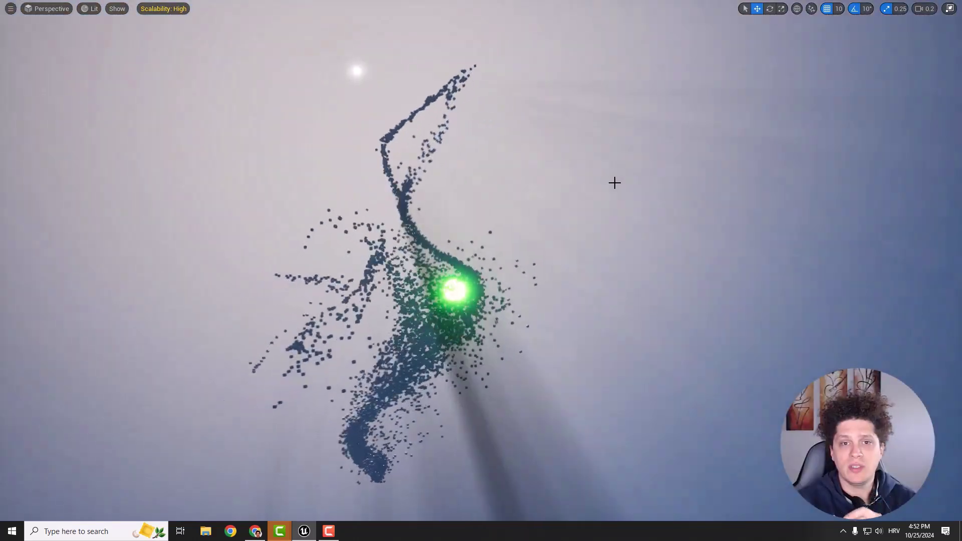
pyautogui.hotkey('ctrl', 'l')
pyautogui.hotkey('ctrl', 'l')
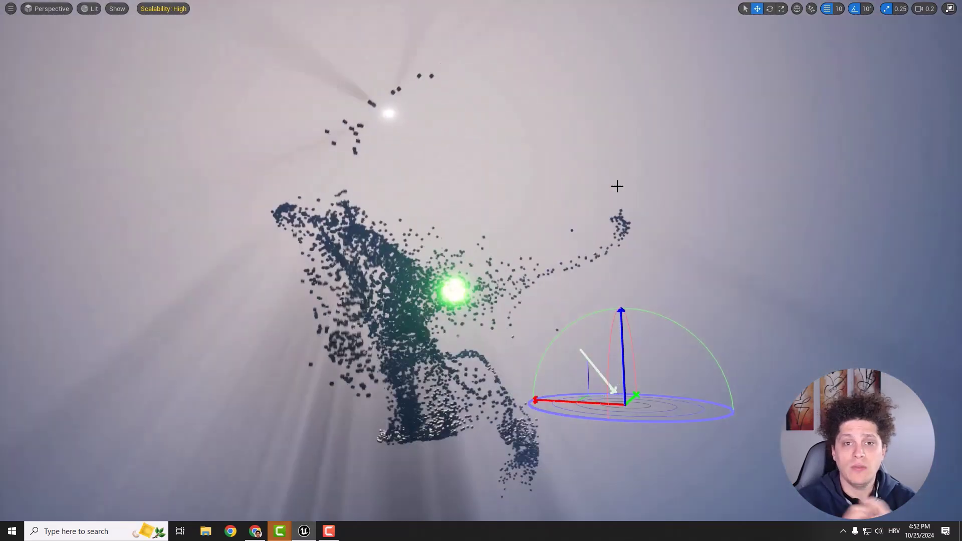
pyautogui.hotkey('ctrl', 'l')
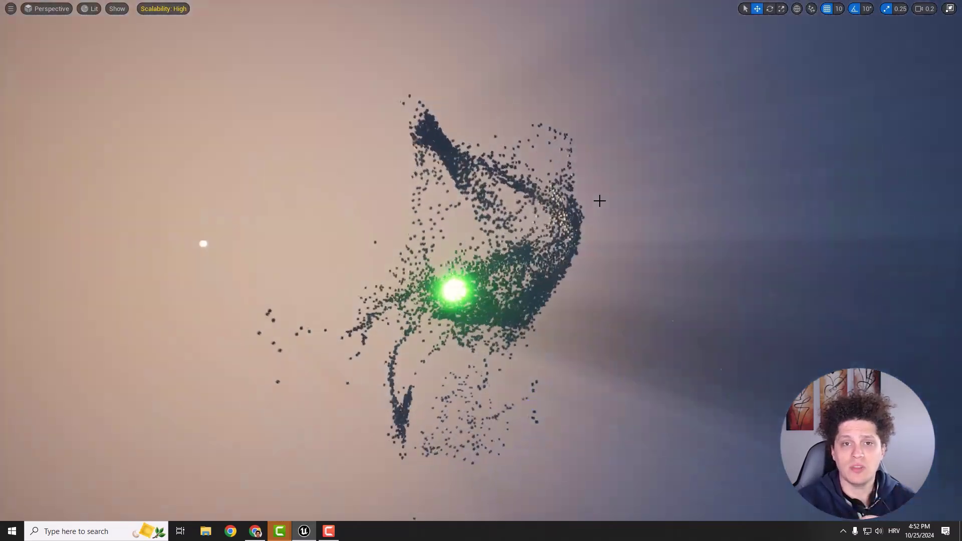
pyautogui.hotkey('ctrl', 'l')
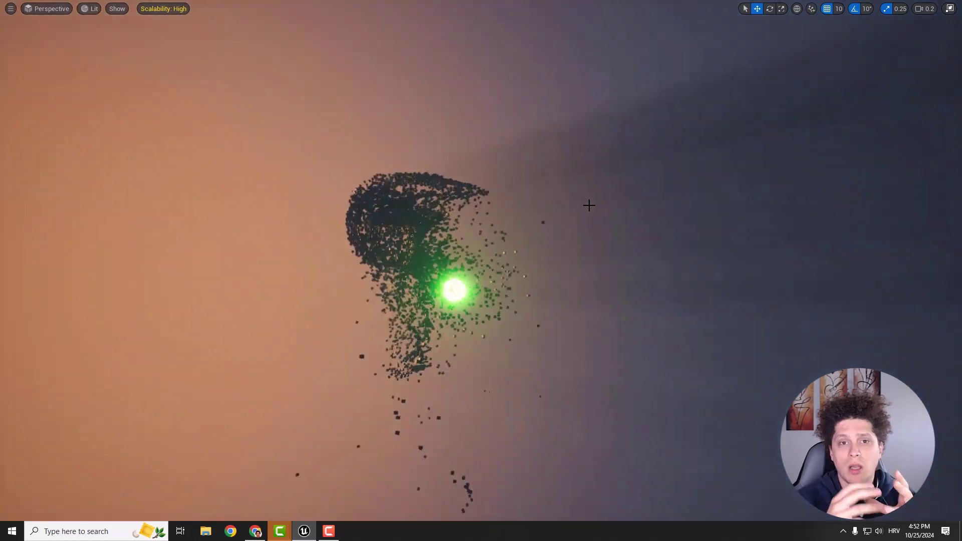
pyautogui.hotkey('ctrl', 'l')
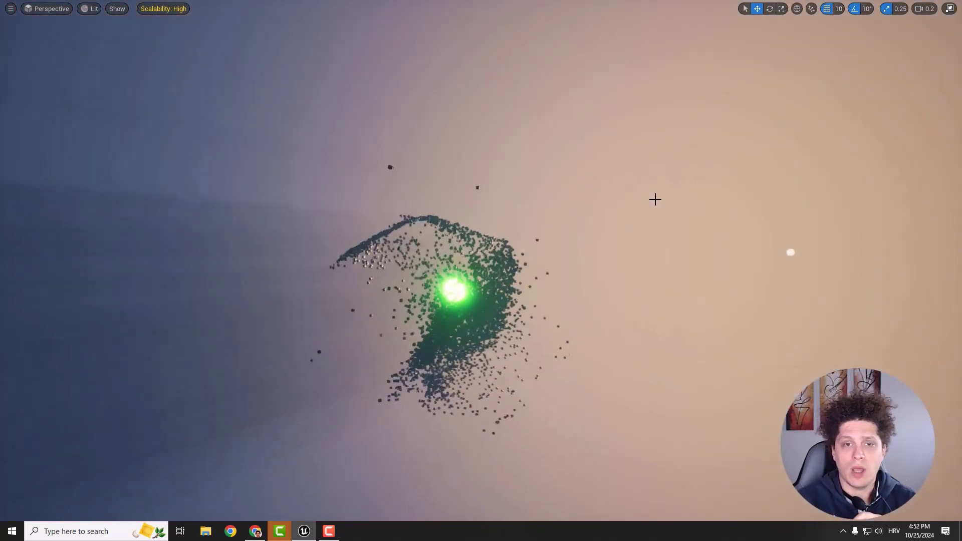
pyautogui.hotkey('ctrl', 'l')
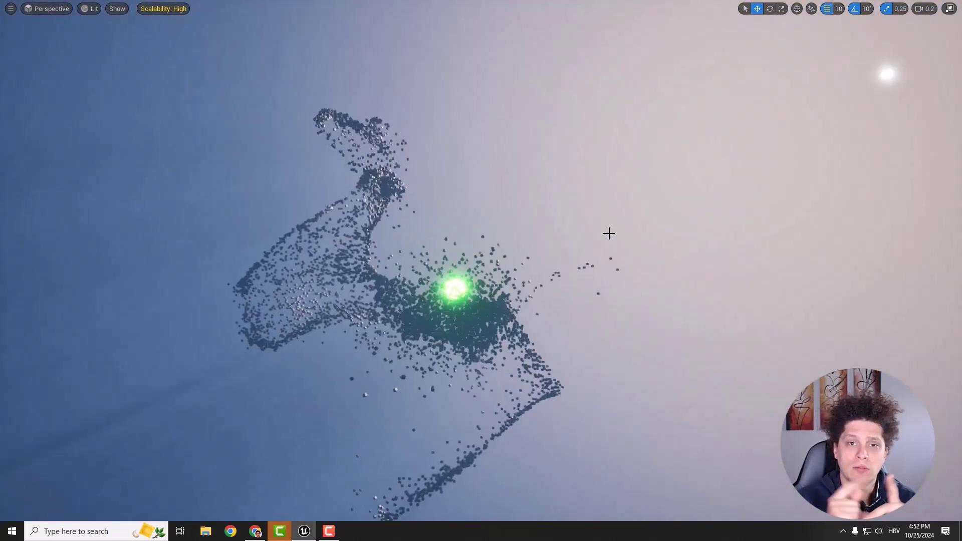
pyautogui.hotkey('ctrl', 'l')
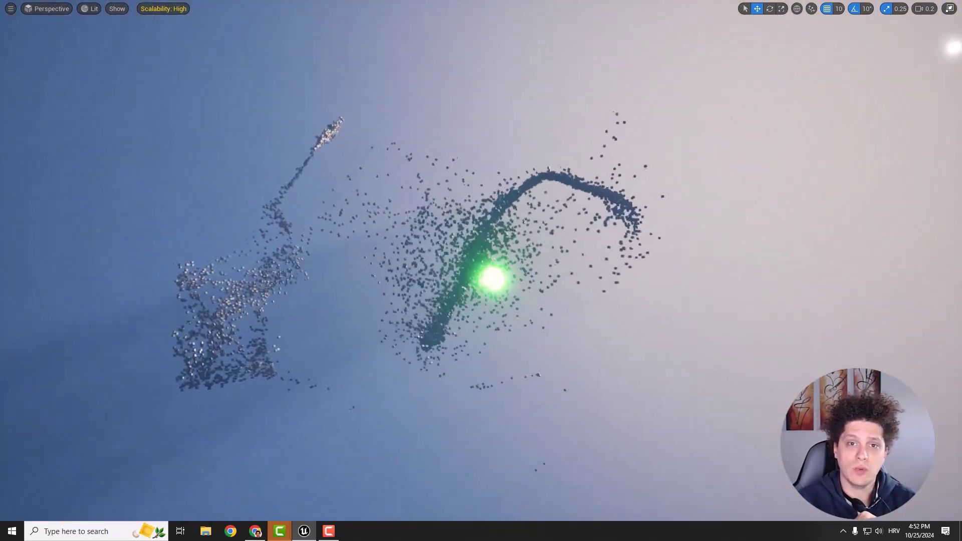